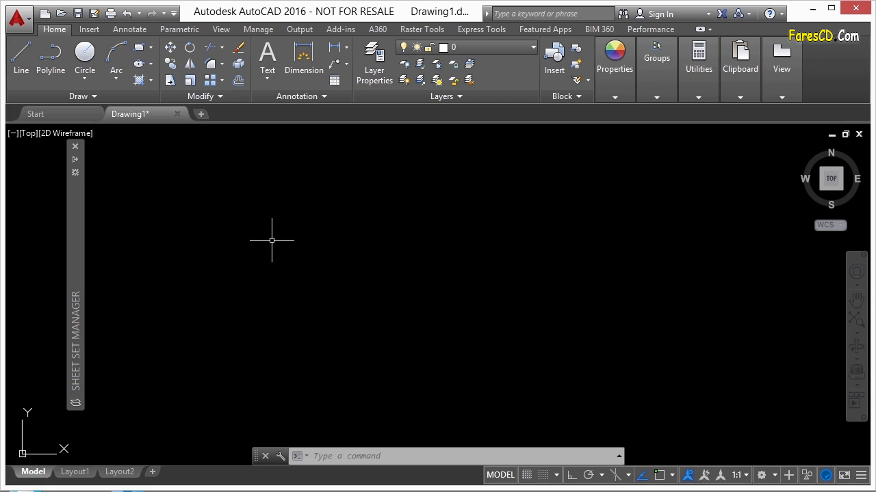
# Step: Open the existing sheet set file "manufacturing sheet set.dst" from the 07 folder in the Sheet Set Manager
pyautogui.moveTo(74, 162)
pyautogui.click(254, 162)
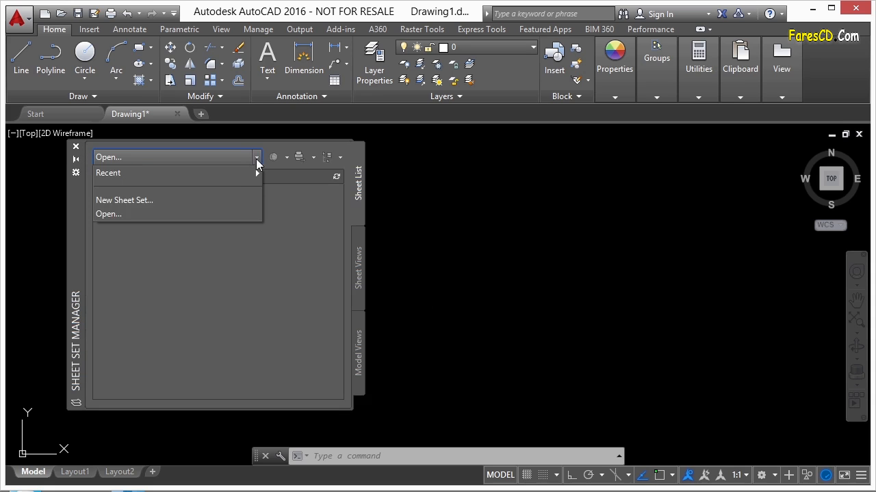
pyautogui.click(124, 215)
pyautogui.click(374, 151)
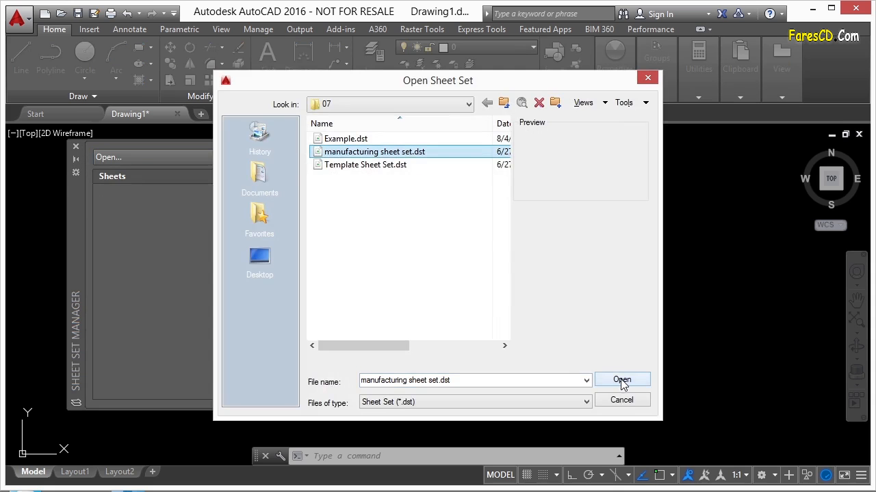
pyautogui.click(622, 380)
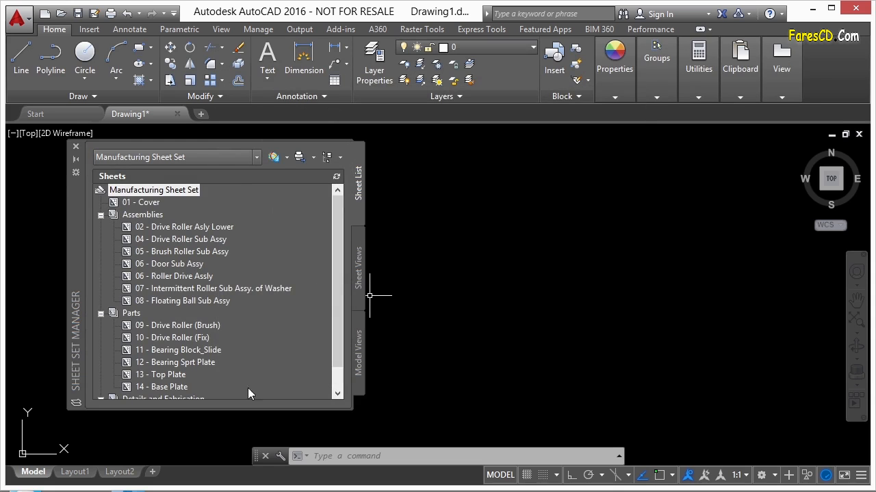
# Step: Look through the sheet list and collapse the Assemblies, Parts, and Details and Fabrication subsets
pyautogui.scroll(-1, 338, 293)
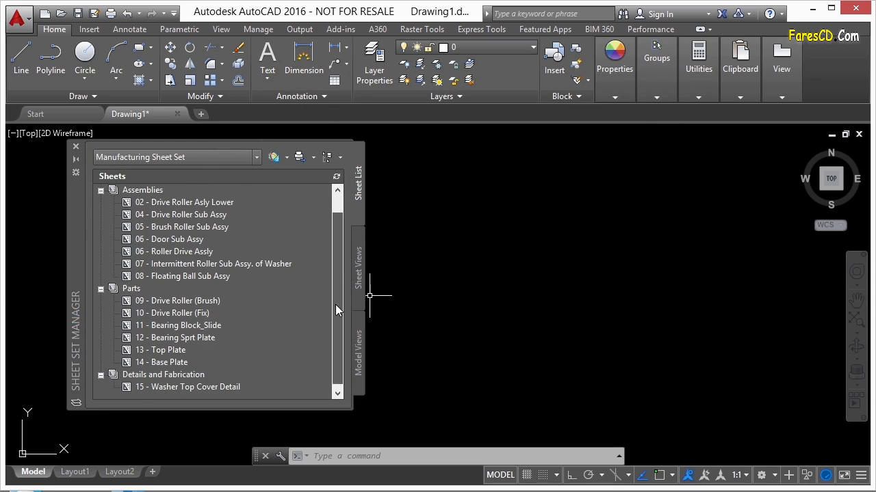
pyautogui.scroll(1, 335, 304)
pyautogui.click(101, 215)
pyautogui.click(101, 227)
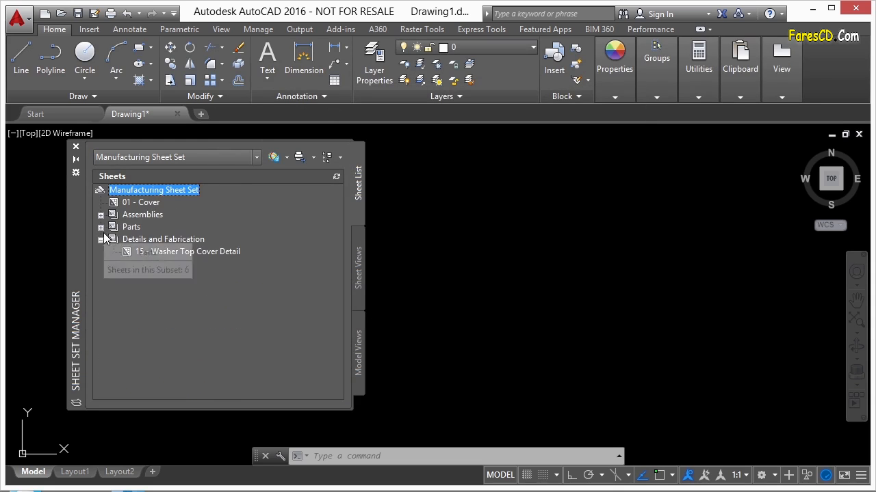
pyautogui.click(101, 240)
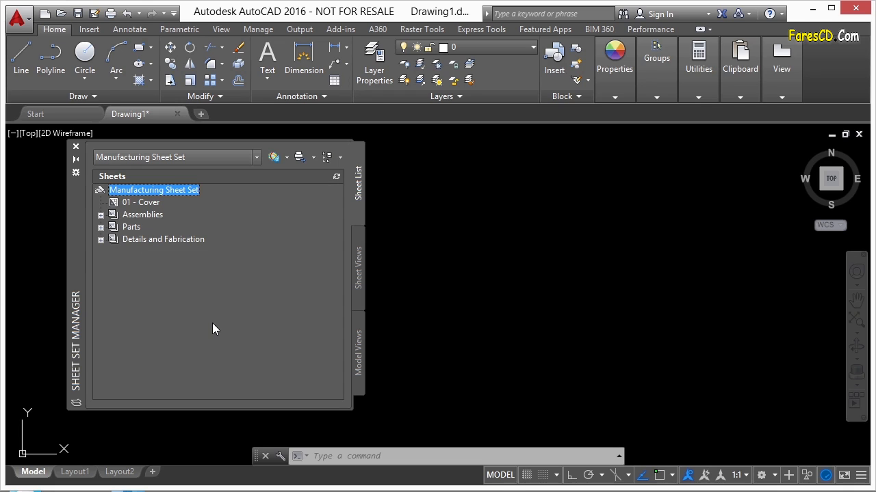
# Step: Create a new subset directly under the Manufacturing Sheet Set, accepting the default name and properties
pyautogui.rightClick(145, 191)
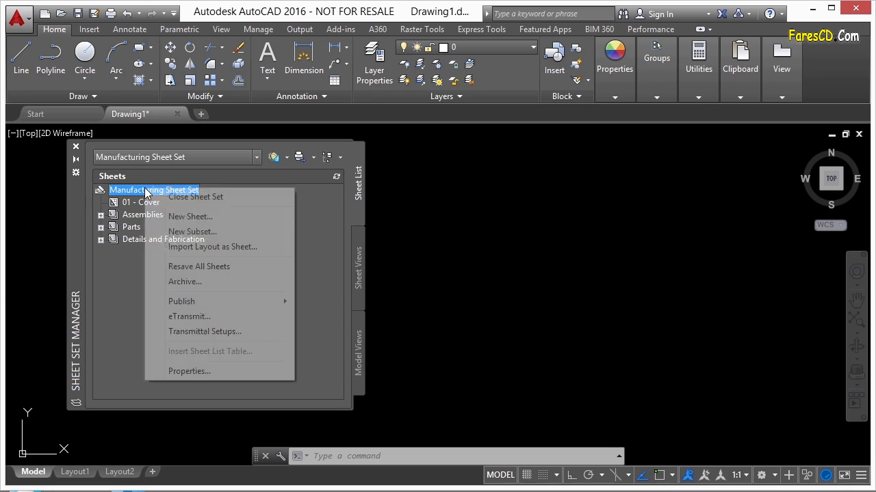
pyautogui.click(207, 231)
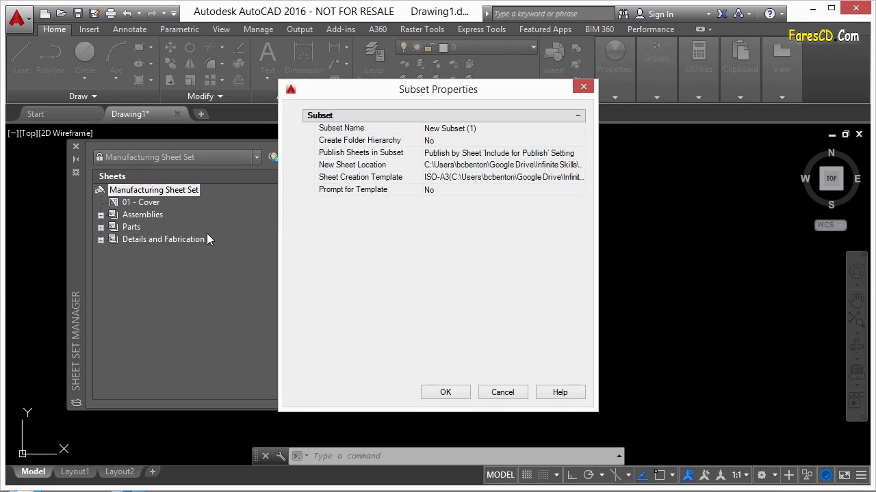
pyautogui.click(464, 131)
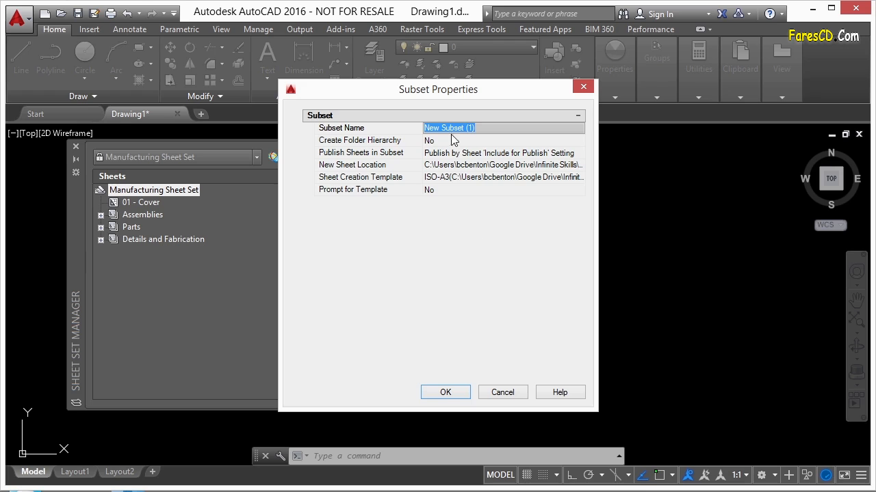
pyautogui.click(445, 392)
# Step: Move New Subset (1) into the Assemblies subset and expand Assemblies to show its contents
pyautogui.click(147, 253)
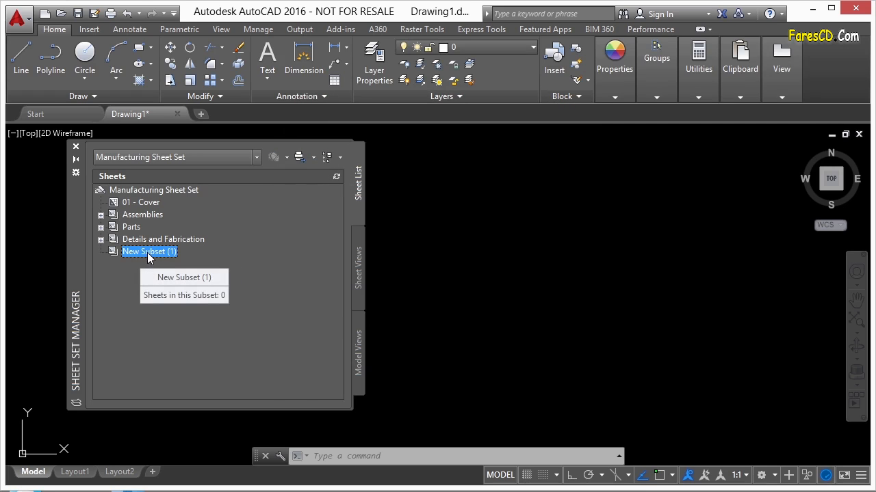
pyautogui.moveTo(148, 257); pyautogui.dragTo(103, 219)
pyautogui.click(102, 215)
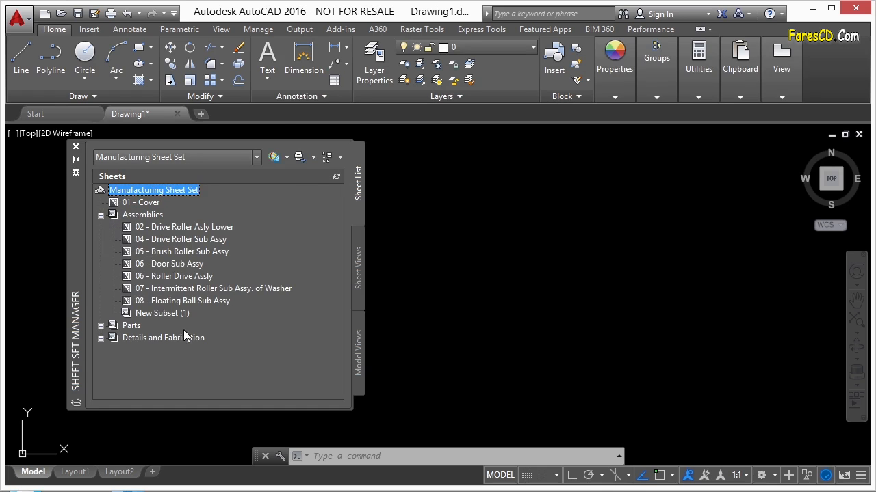
# Step: Move New Subset (1) out of Assemblies to below Details and Fabrication, and collapse the Assemblies subset
pyautogui.click(164, 315)
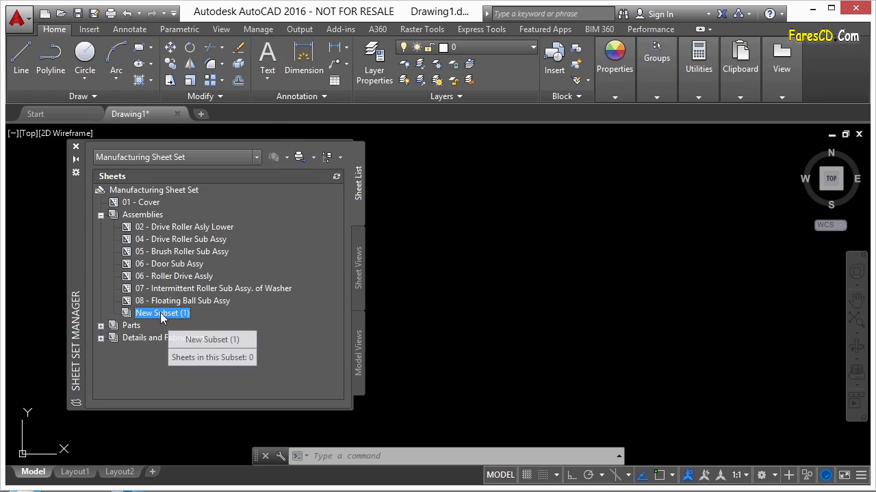
pyautogui.moveTo(159, 314); pyautogui.dragTo(141, 343)
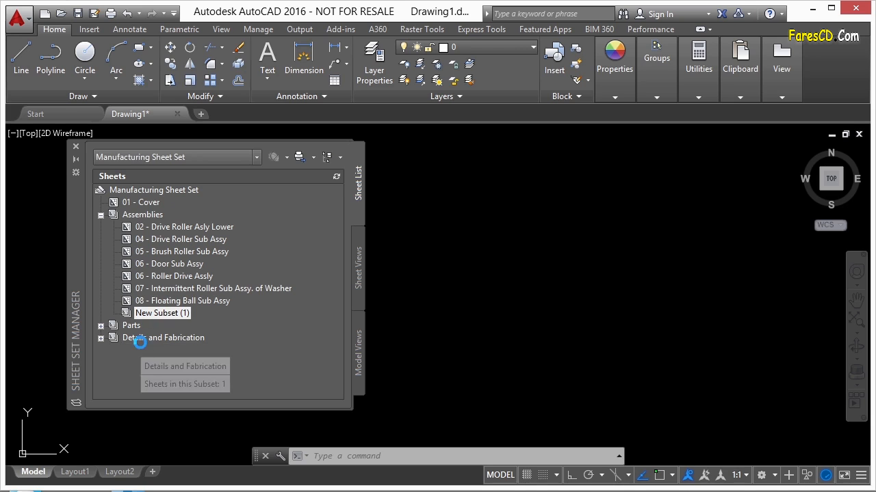
pyautogui.click(101, 215)
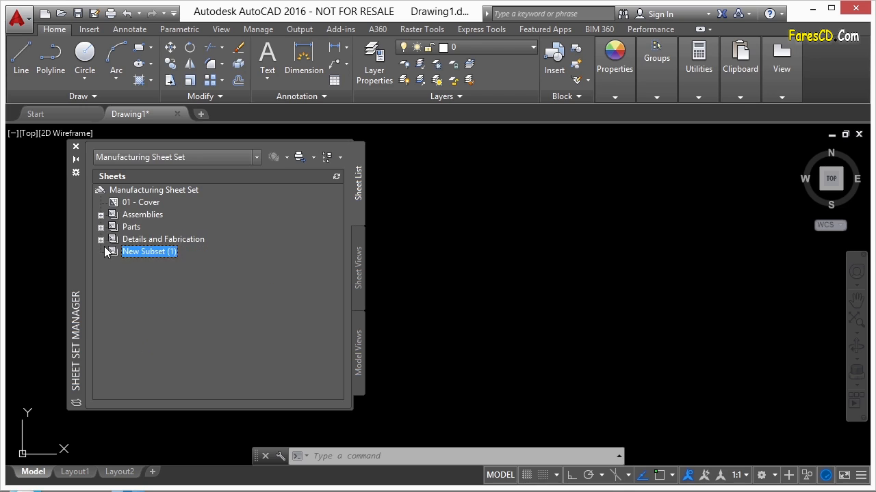
# Step: Move sheet 15 - Washer Top Cover Detail into New Subset (1) and back into Details and Fabrication
pyautogui.click(101, 240)
pyautogui.click(181, 252)
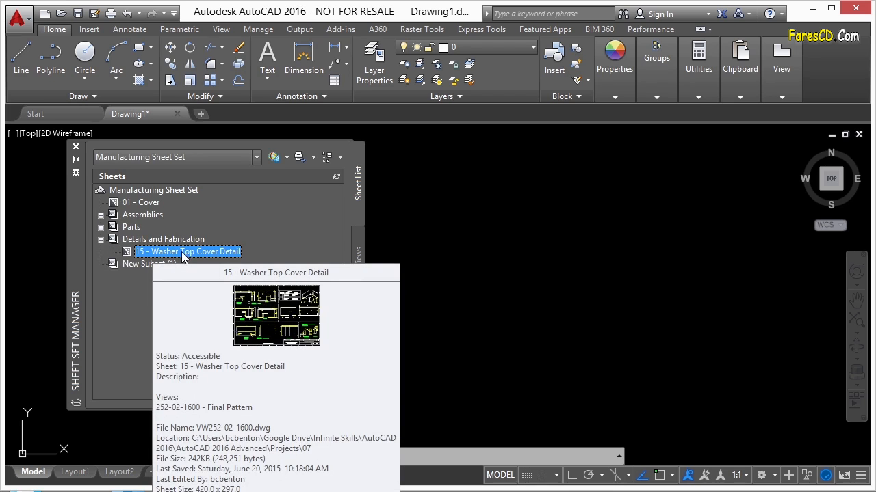
pyautogui.click(165, 266)
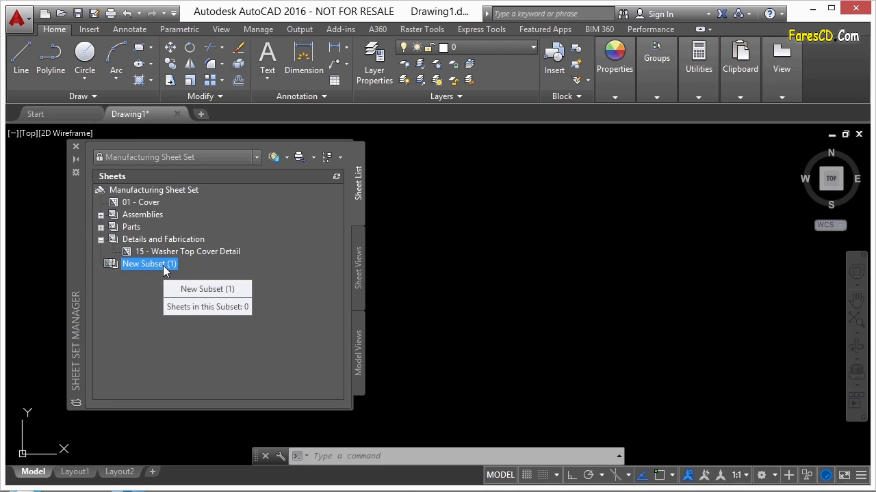
pyautogui.moveTo(164, 266); pyautogui.dragTo(162, 240)
pyautogui.click(160, 264)
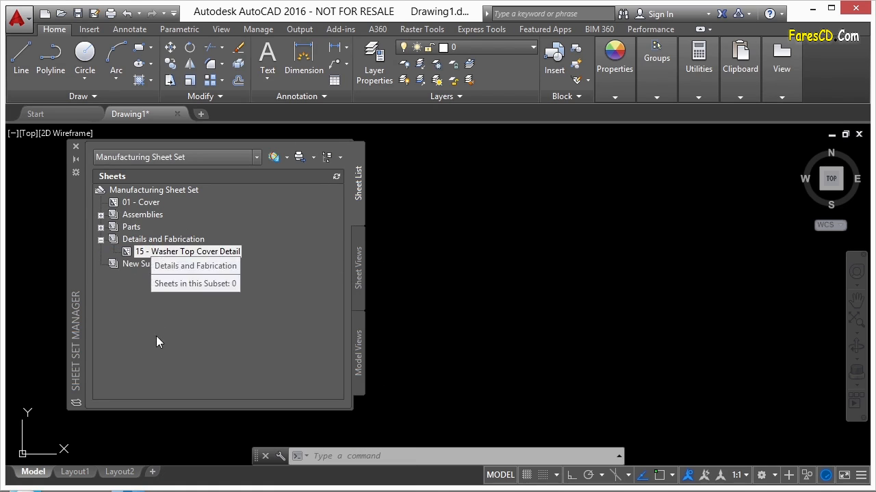
# Step: Remove New Subset (1) from the Manufacturing Sheet Set
pyautogui.click(156, 267)
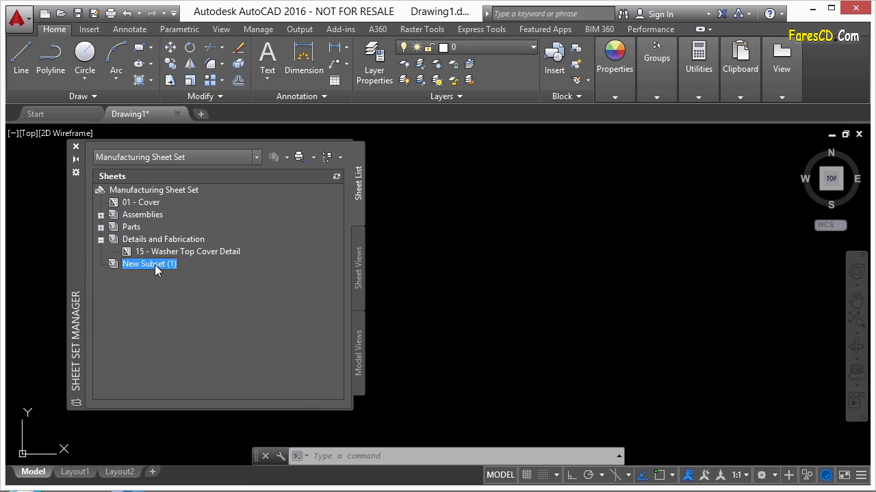
pyautogui.rightClick(156, 267)
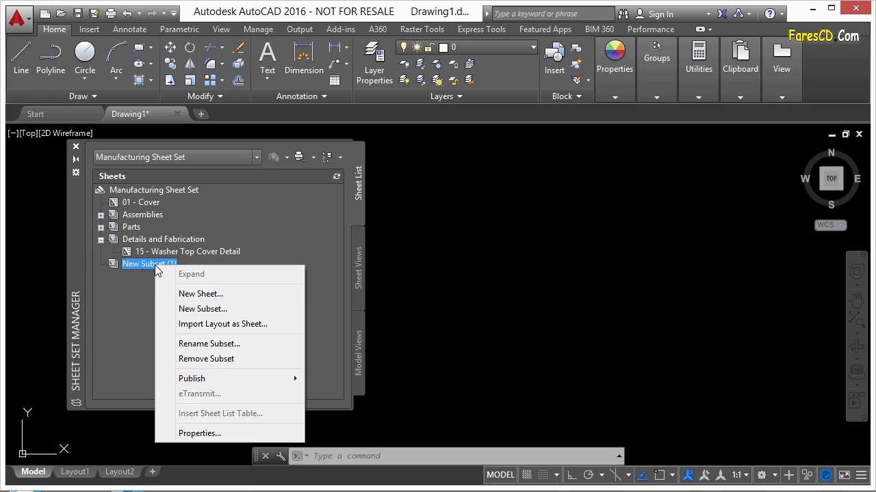
pyautogui.click(228, 363)
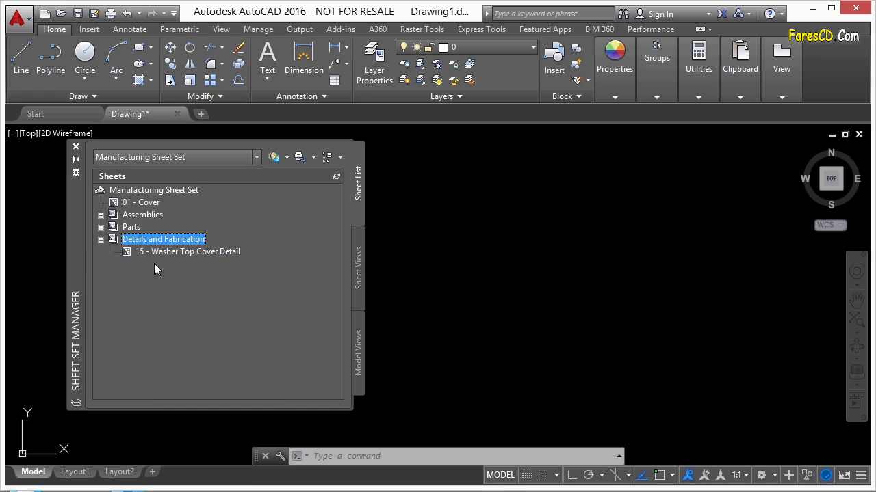
# Step: Examine the New Sheet settings for the Manufacturing Sheet Set without creating a sheet
pyautogui.click(161, 191)
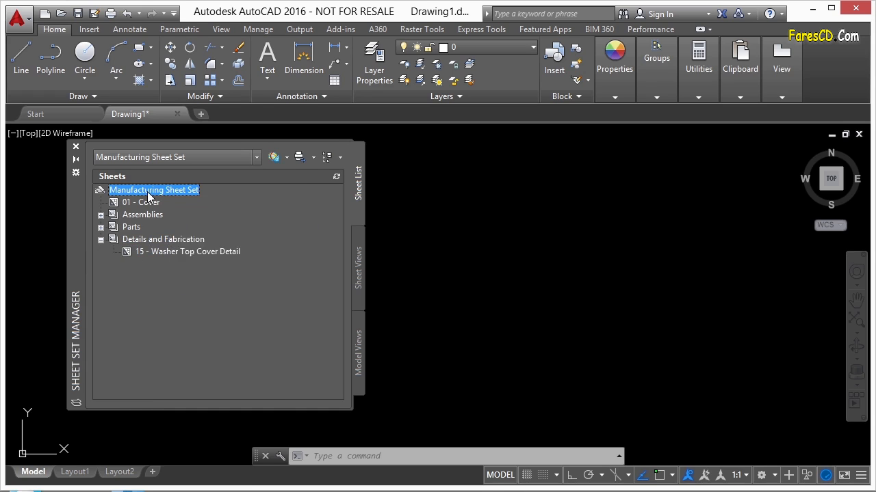
pyautogui.rightClick(148, 192)
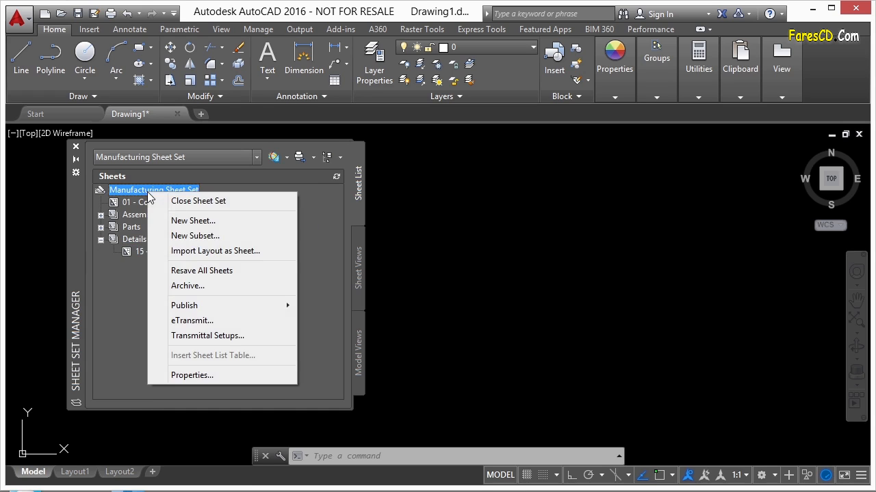
pyautogui.click(198, 220)
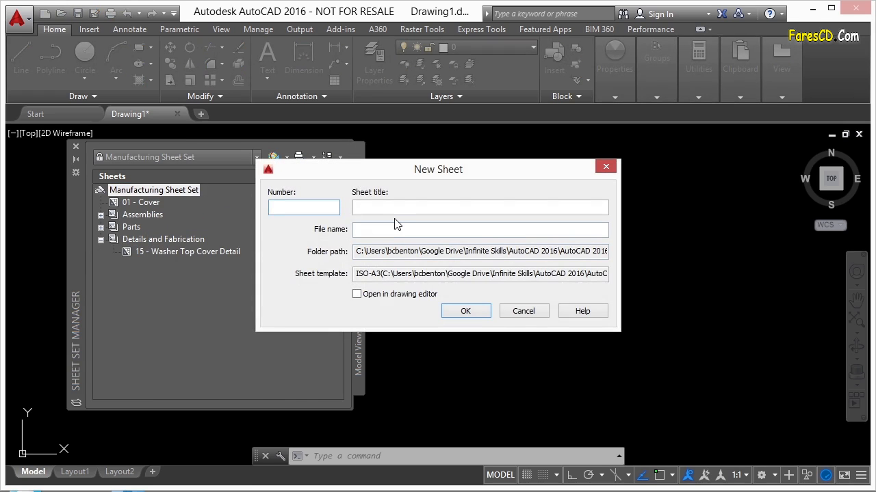
pyautogui.click(524, 311)
# Step: Review the sheet creation template in the Manufacturing Sheet Set properties and accept layout ISO-A3 from GSC_ISO_A3.dwt
pyautogui.rightClick(168, 194)
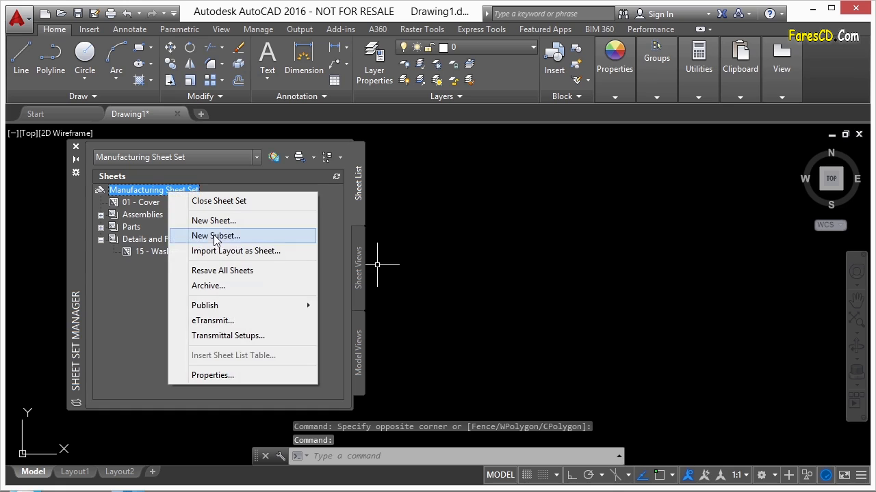
pyautogui.click(227, 376)
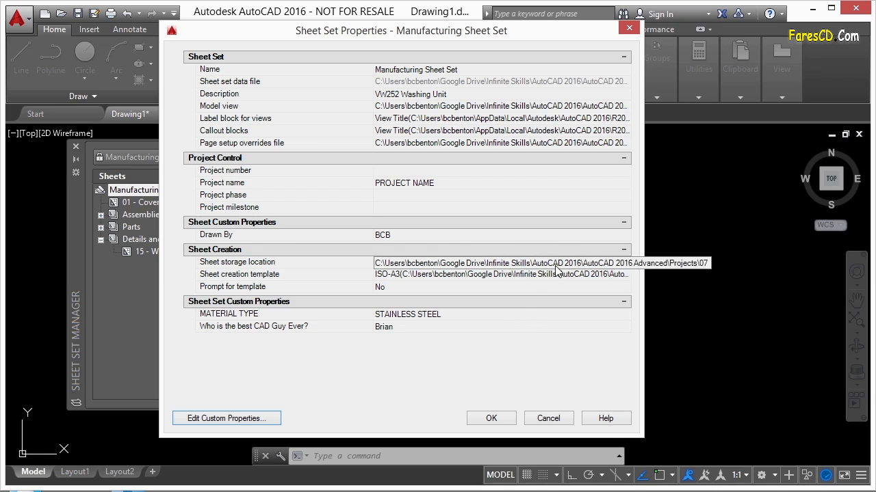
pyautogui.click(611, 276)
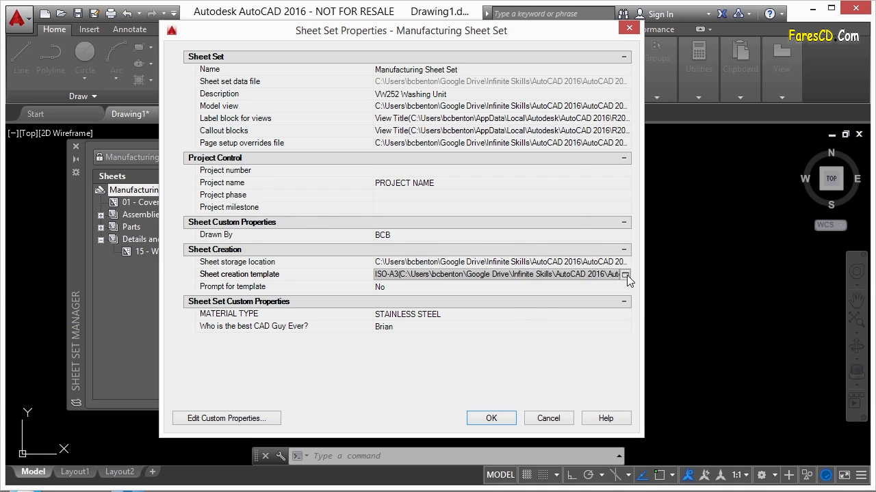
pyautogui.click(624, 275)
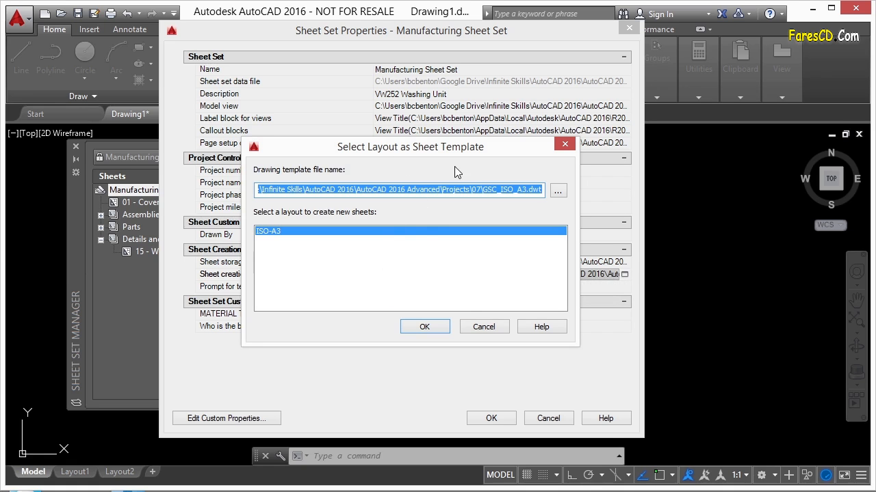
pyautogui.click(558, 194)
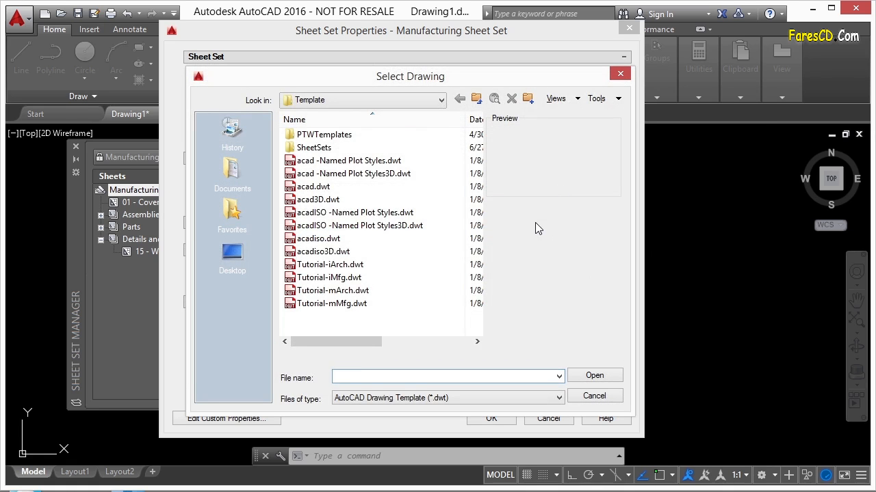
pyautogui.click(590, 397)
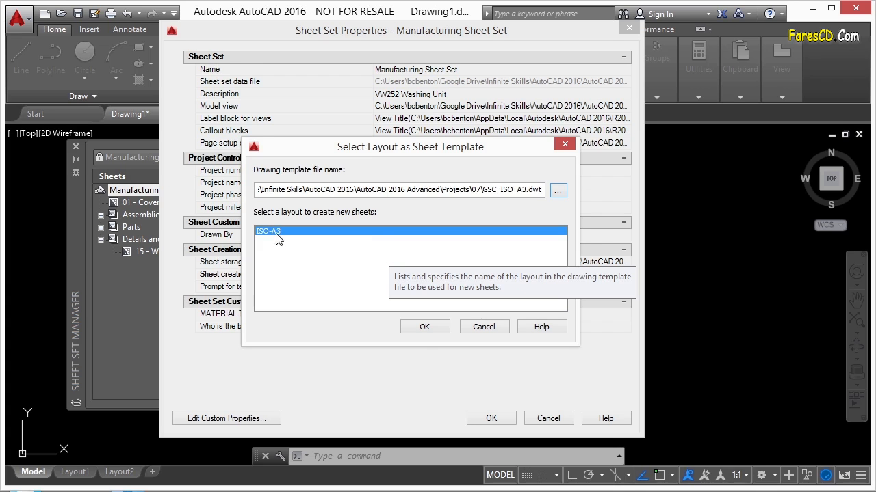
pyautogui.click(423, 329)
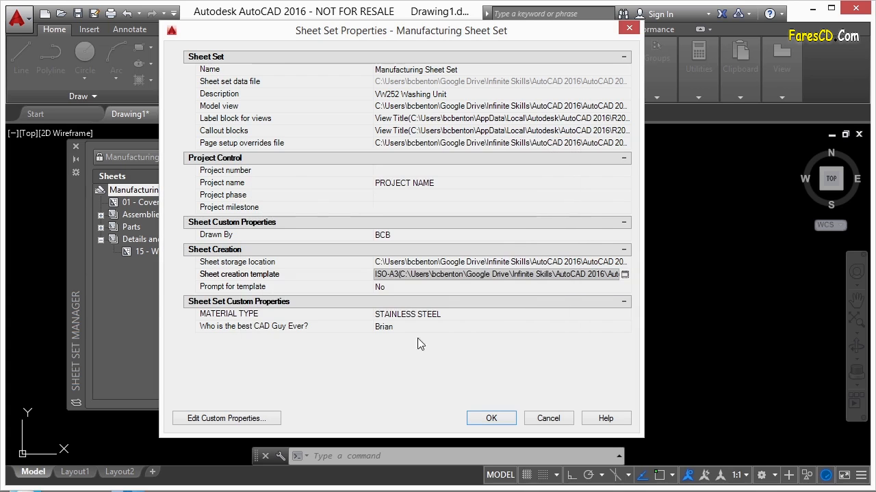
# Step: Set the sheet set's Prompt for template property to Yes
pyautogui.click(520, 287)
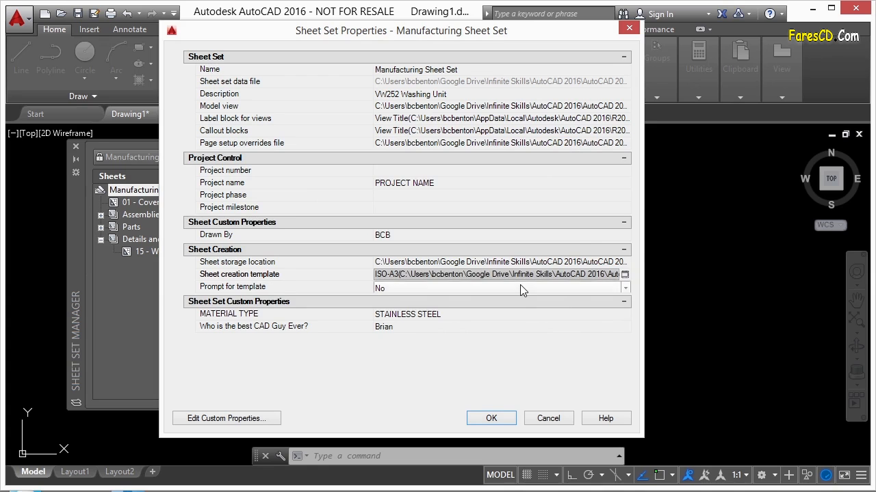
pyautogui.click(624, 287)
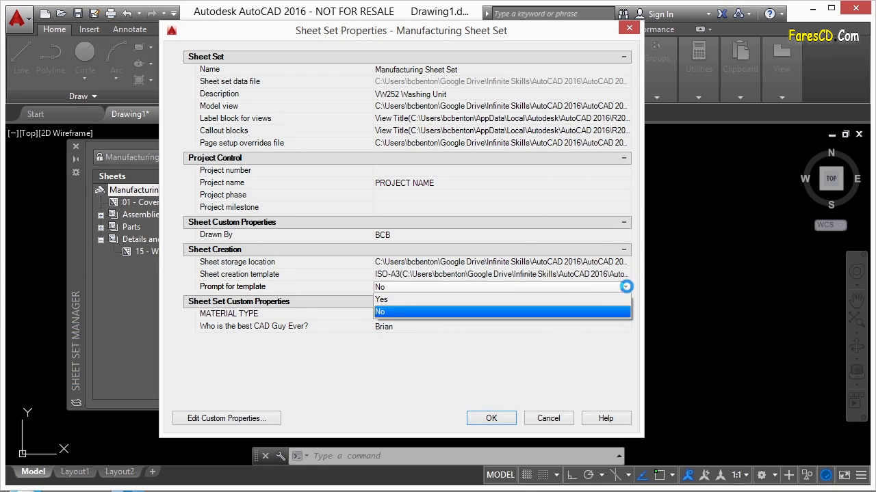
pyautogui.click(397, 301)
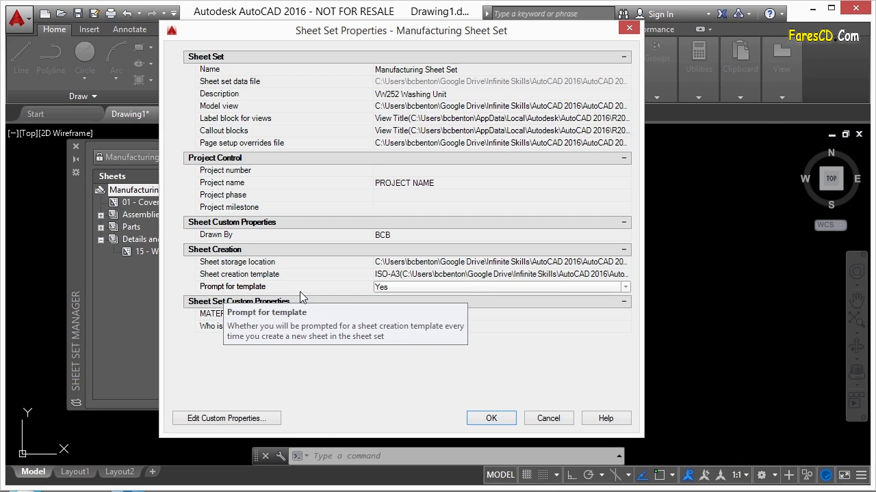
# Step: Set the Prompt for template property to No and accept the sheet set properties
pyautogui.click(387, 286)
pyautogui.click(392, 313)
pyautogui.click(393, 313)
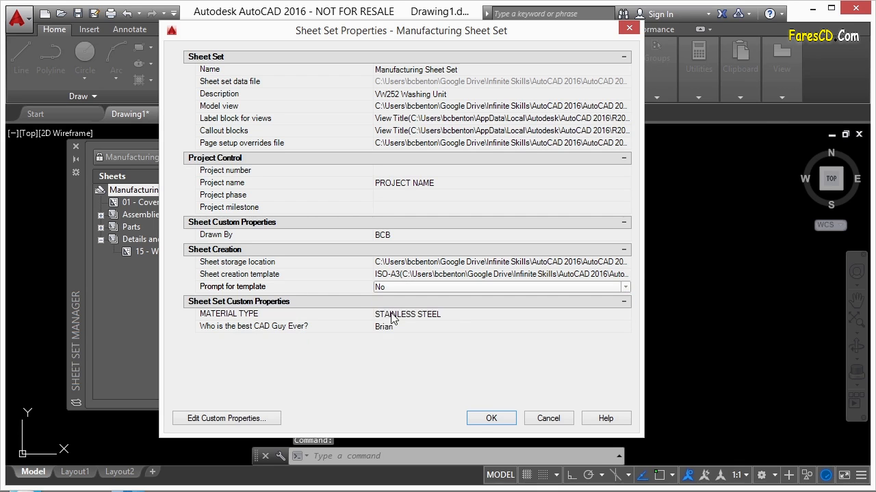
pyautogui.click(487, 416)
pyautogui.rightClick(133, 214)
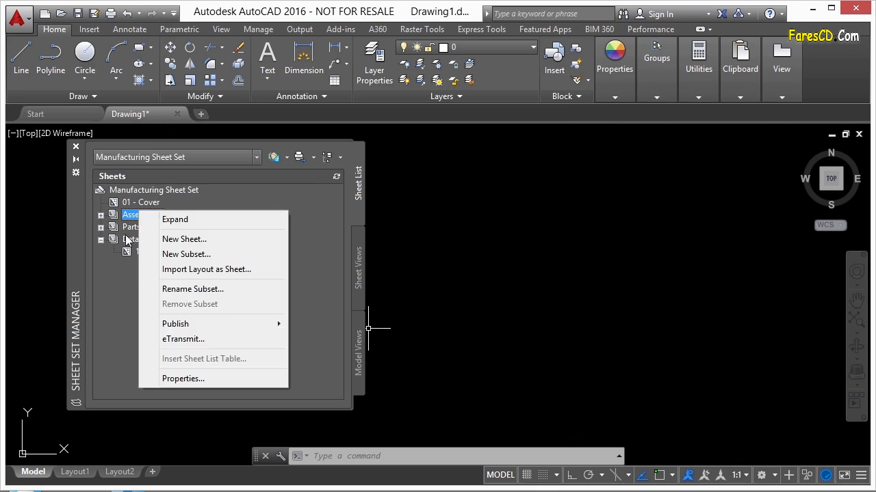
pyautogui.rightClick(143, 193)
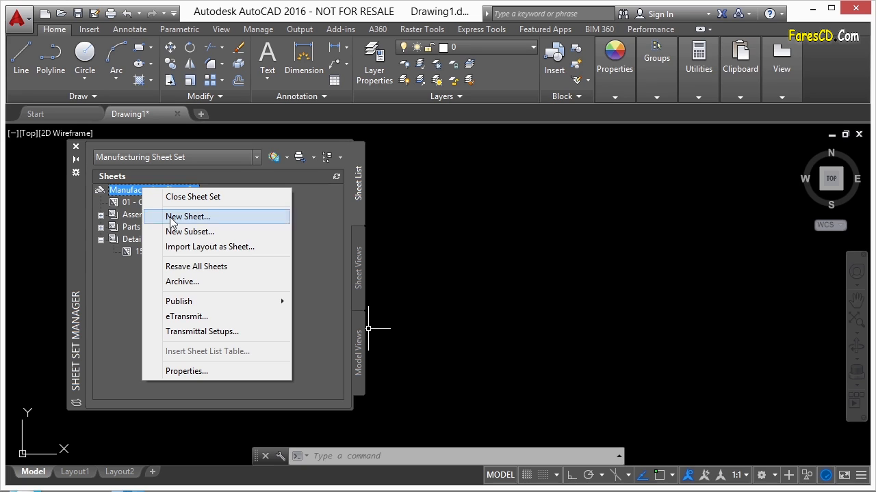
pyautogui.rightClick(134, 217)
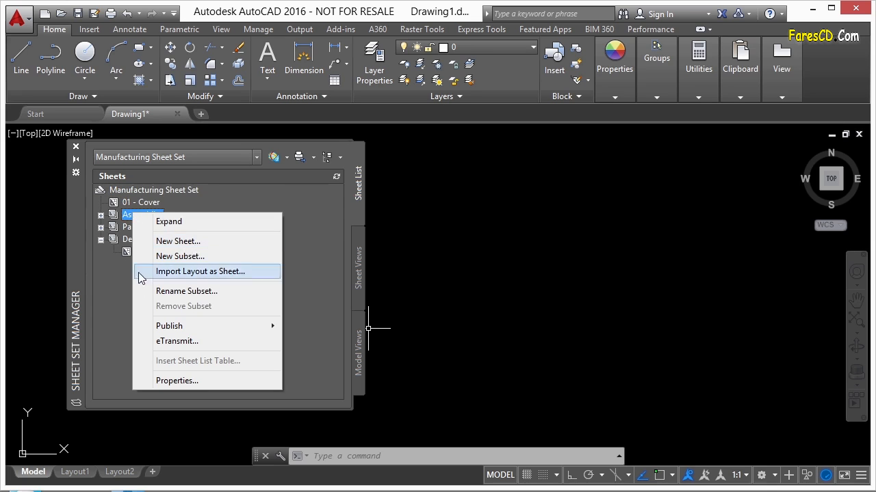
pyautogui.click(117, 286)
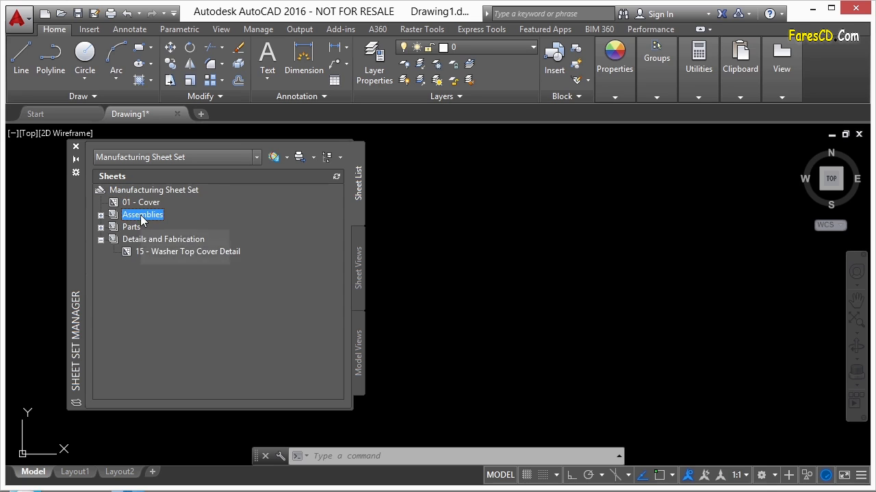
# Step: Create sheet number 100 titled "New Sheet Creation from SSM" at the root of the Manufacturing Sheet Set
pyautogui.rightClick(154, 191)
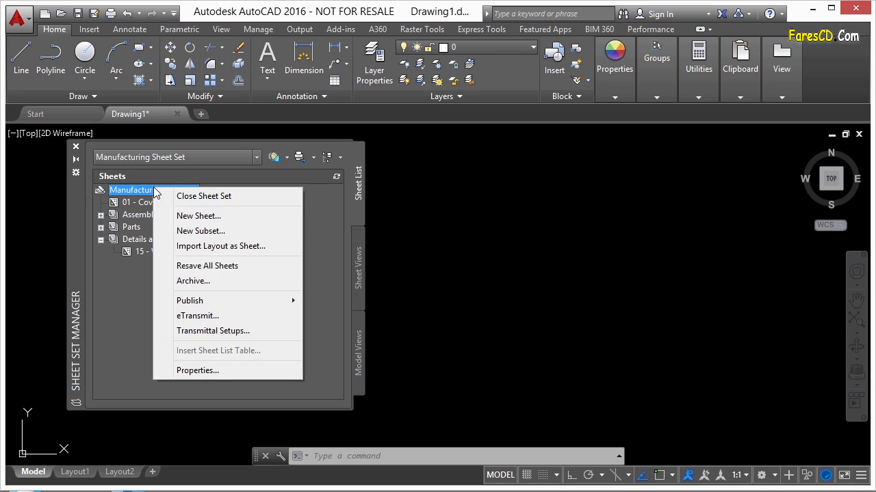
pyautogui.click(207, 216)
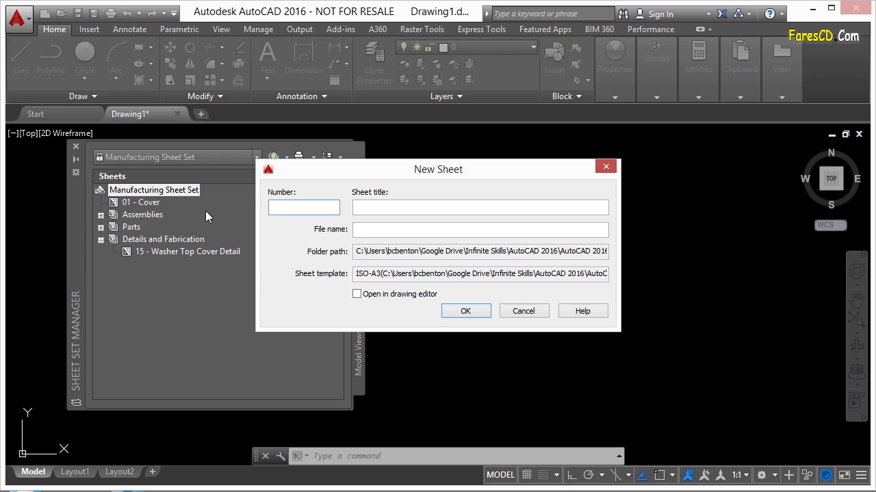
pyautogui.write('100')
pyautogui.click(395, 208)
pyautogui.write('New ')
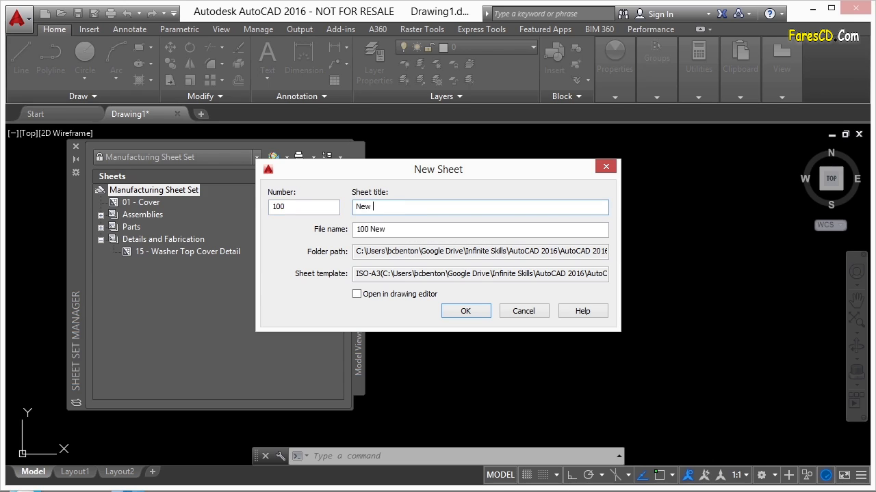
pyautogui.write('Sheet Creation from SSM')
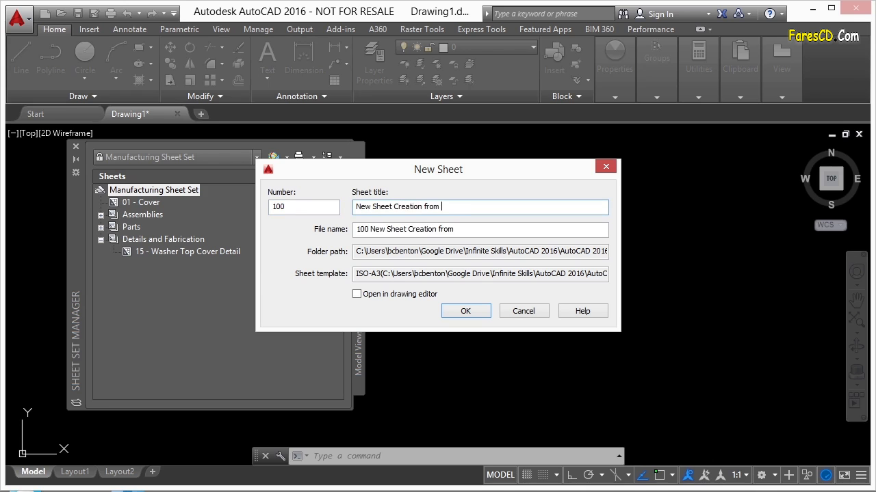
pyautogui.click(462, 251)
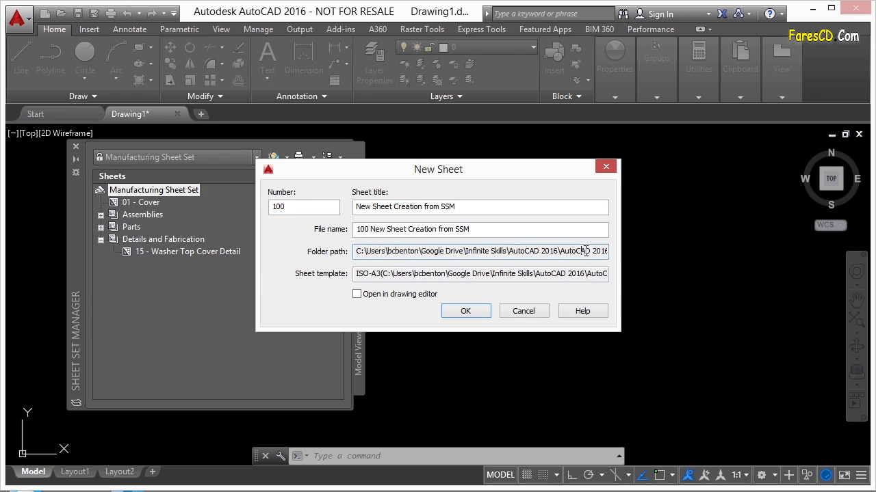
pyautogui.click(465, 311)
# Step: Open sheet 100 - New Sheet Creation from SSM and examine the fields in its title block
pyautogui.moveTo(179, 270)
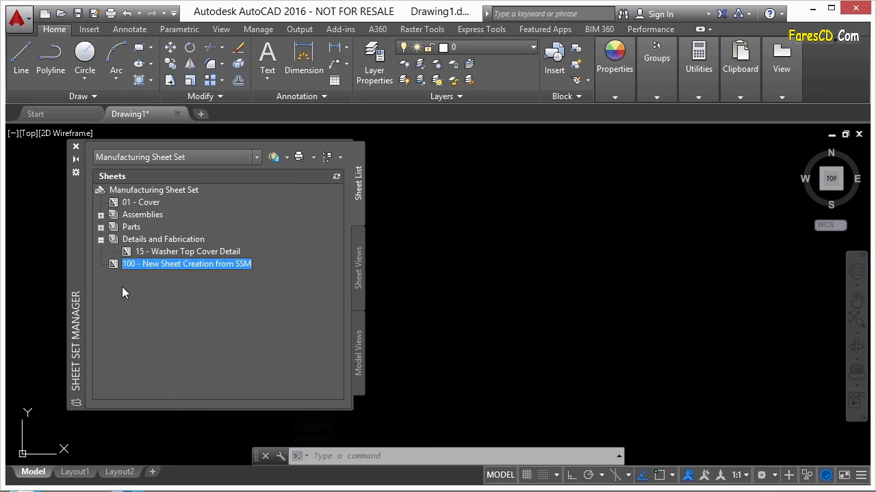
pyautogui.doubleClick(154, 264)
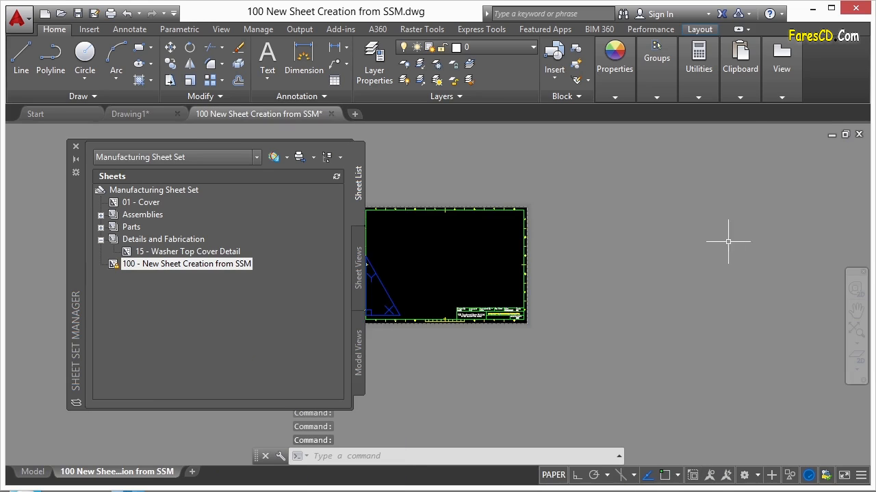
pyautogui.scroll(4, 568, 321)
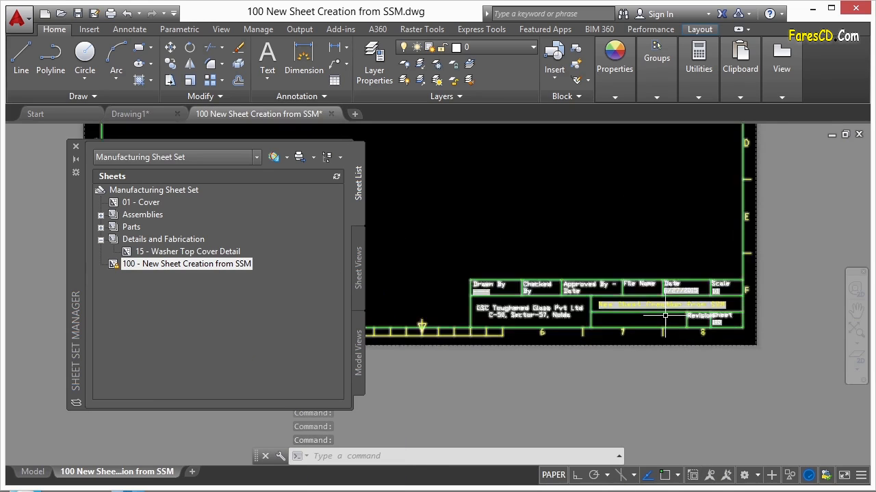
pyautogui.scroll(2, 668, 270)
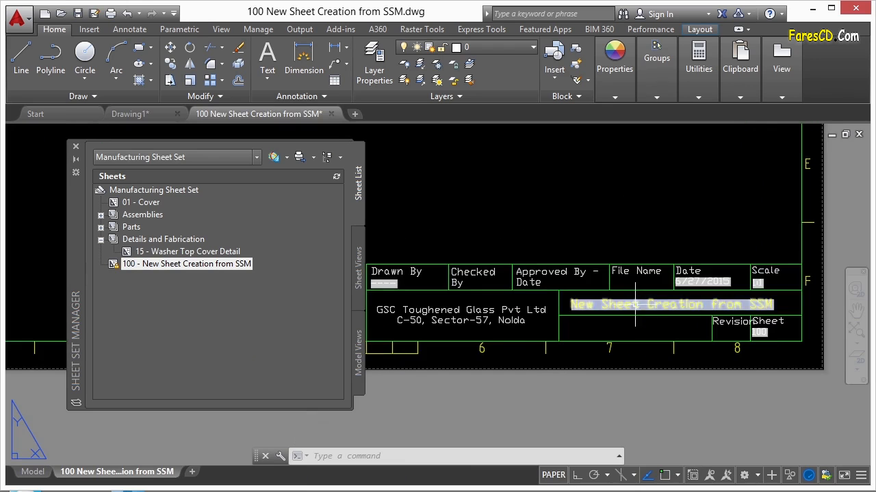
pyautogui.scroll(3, 741, 294)
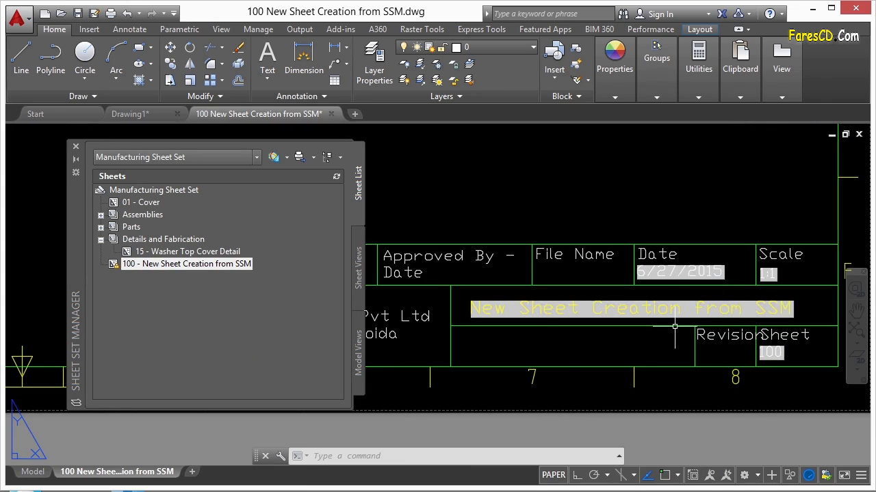
pyautogui.scroll(-9, 671, 331)
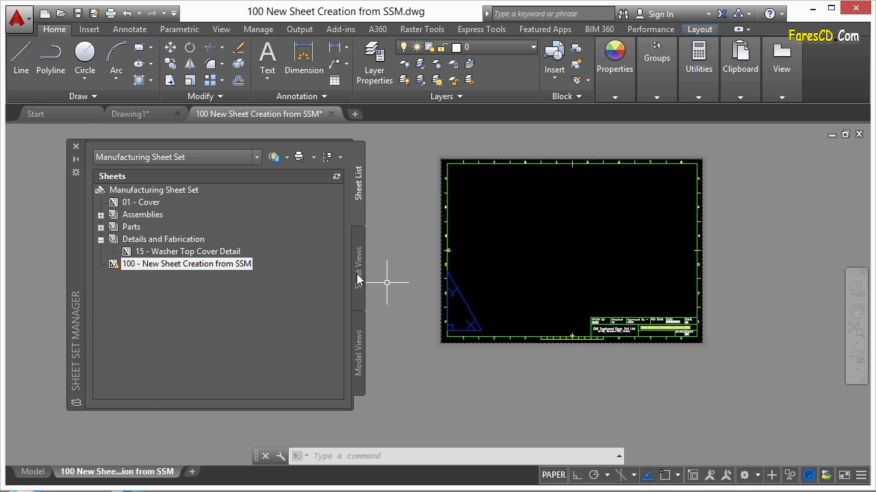
# Step: Show the sheet set's views by sheet, and reposition and enlarge the Sheet Set Manager palette
pyautogui.click(356, 274)
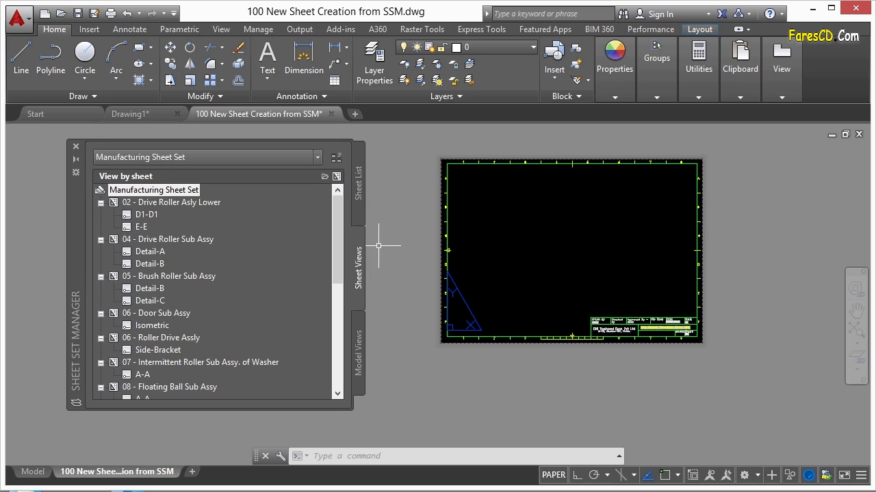
pyautogui.moveTo(76, 210); pyautogui.dragTo(73, 196)
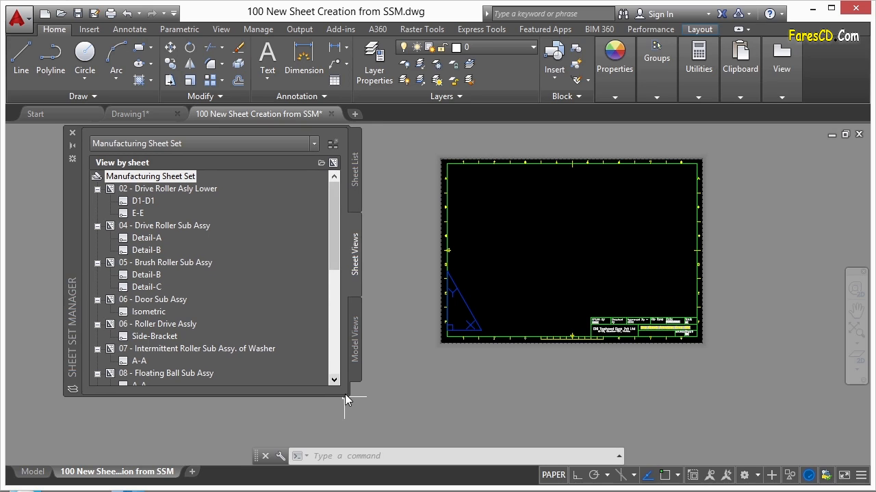
pyautogui.moveTo(346, 397); pyautogui.dragTo(372, 449)
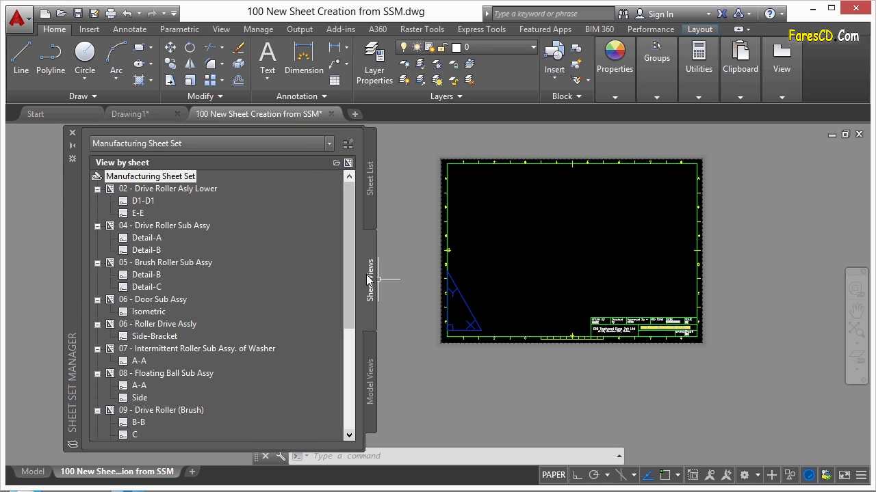
# Step: Compare the Sheet List, Sheet Views and Model Views of the sheet set, and return to the sheet views
pyautogui.click(367, 183)
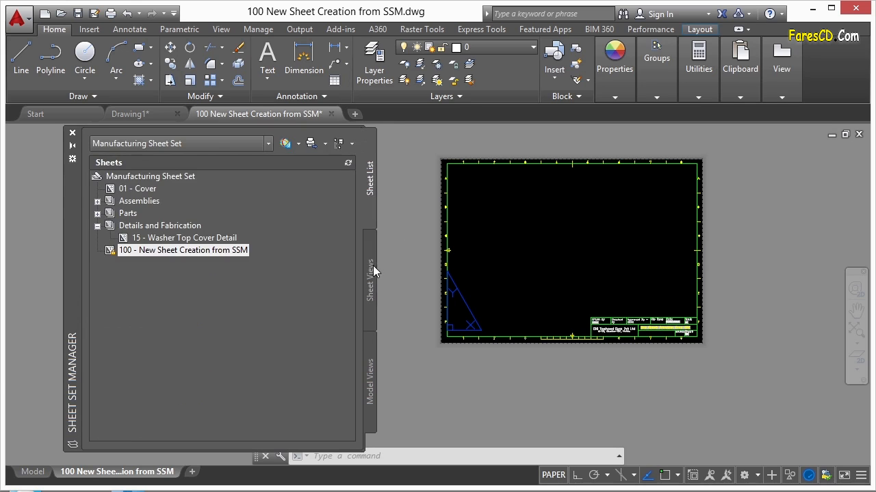
pyautogui.click(372, 265)
pyautogui.click(366, 195)
pyautogui.click(373, 296)
pyautogui.click(371, 380)
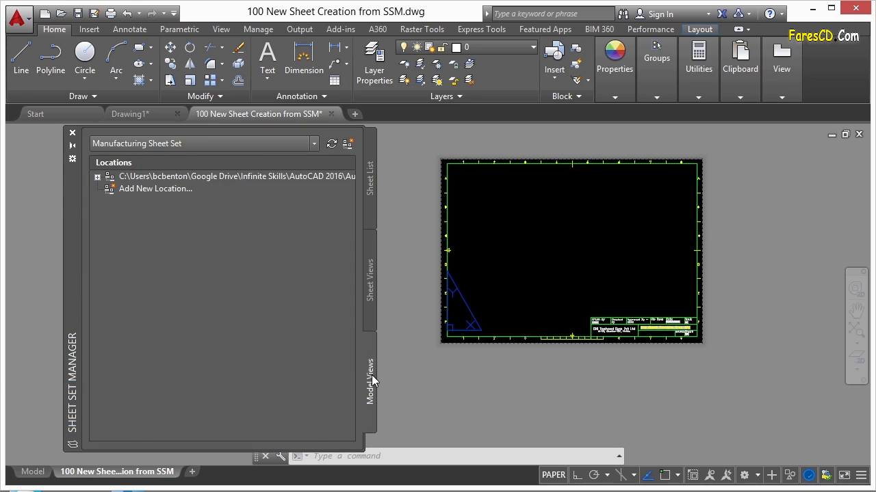
pyautogui.click(371, 269)
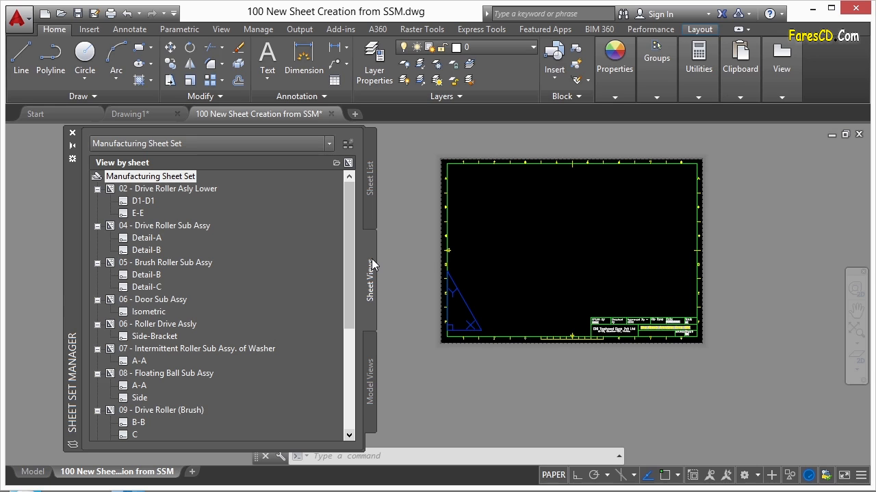
# Step: Open the sheet view D1-D1 of sheet 02 - Drive Roller Asly Lower
pyautogui.click(147, 194)
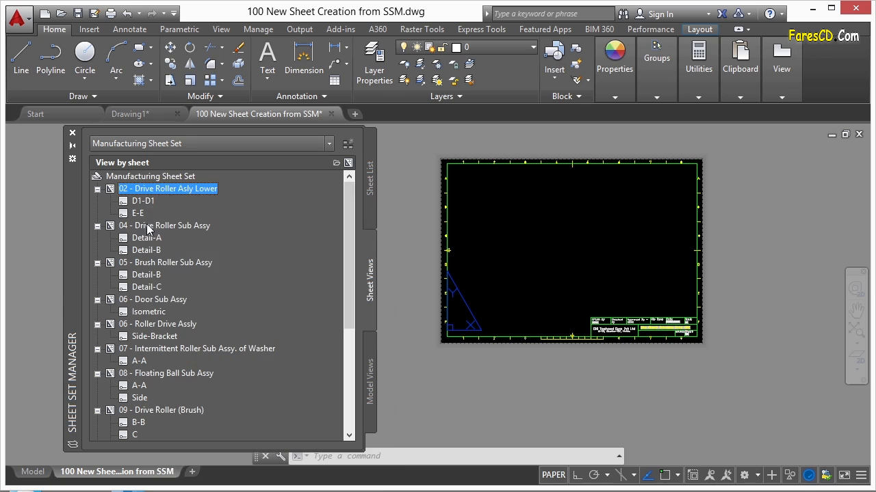
pyautogui.click(147, 202)
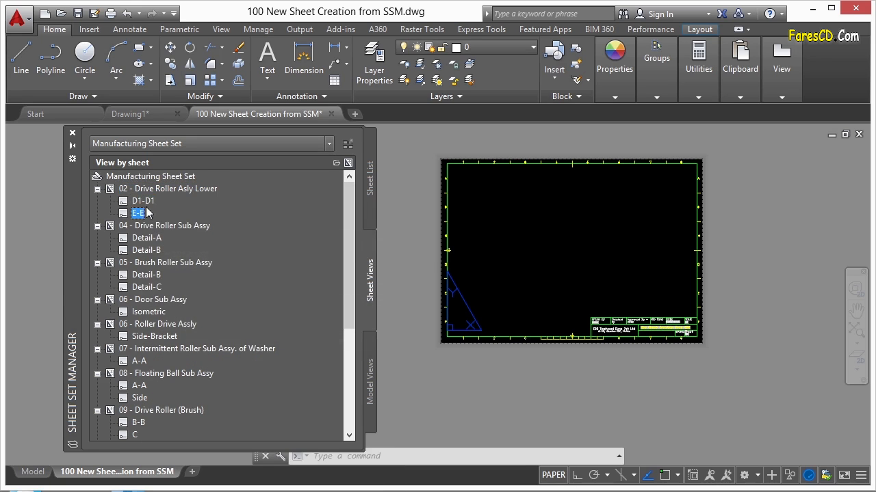
pyautogui.doubleClick(146, 203)
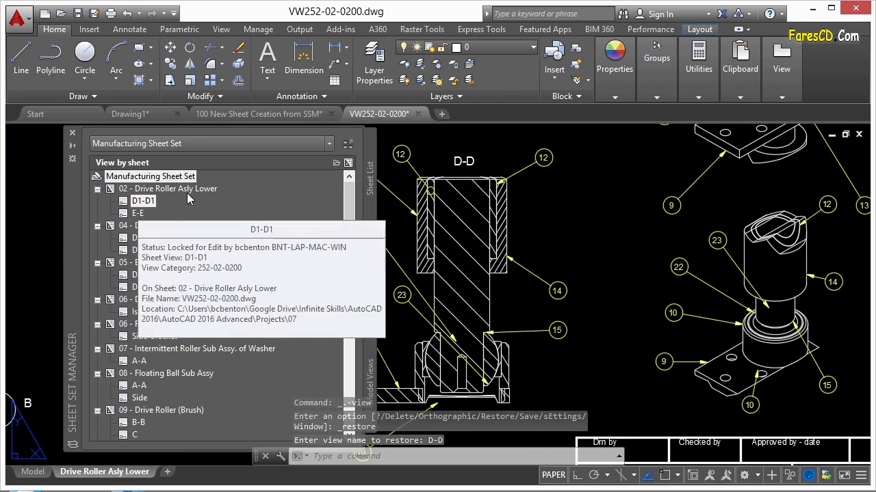
# Step: Display the sheet view E-E of sheet 02 - Drive Roller Asly Lower
pyautogui.moveTo(192, 195)
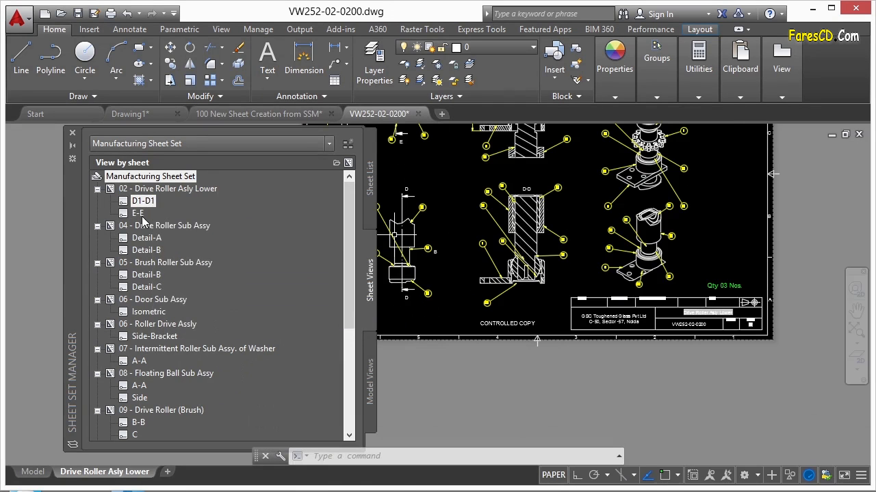
pyautogui.click(138, 213)
pyautogui.doubleClick(139, 214)
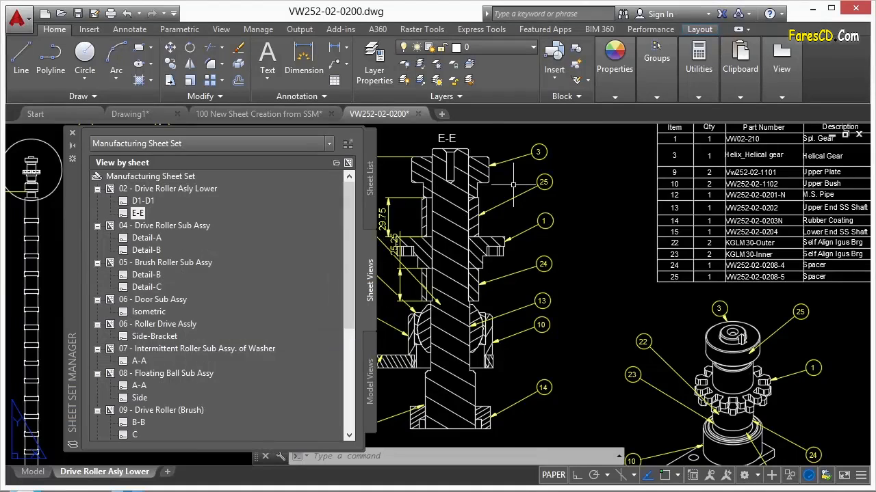
pyautogui.scroll(-2, 572, 195)
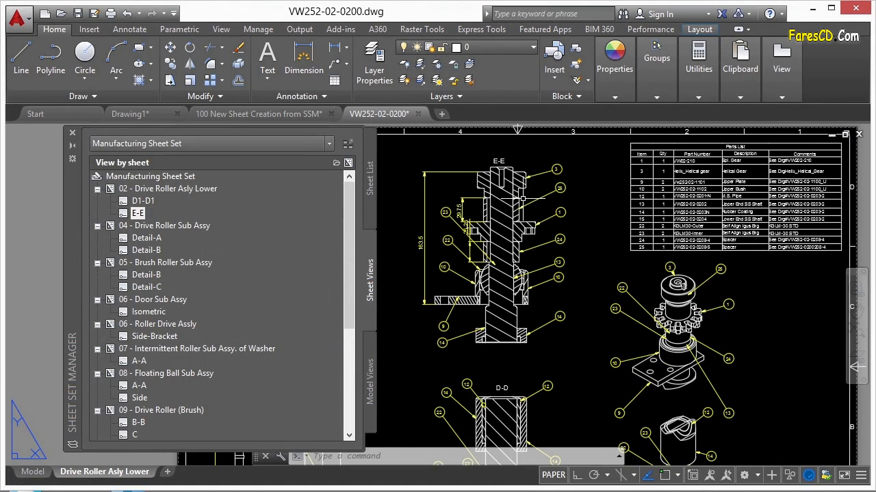
# Step: Run the VIEW command and review the properties of layout views D-D and E-E in the View Manager
pyautogui.moveTo(189, 195)
pyautogui.scroll(-1, 603, 257)
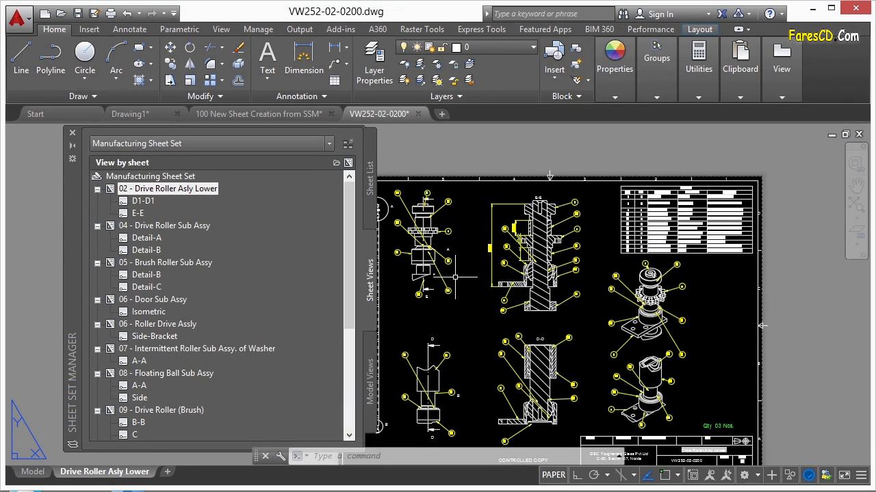
pyautogui.scroll(-2, 547, 273)
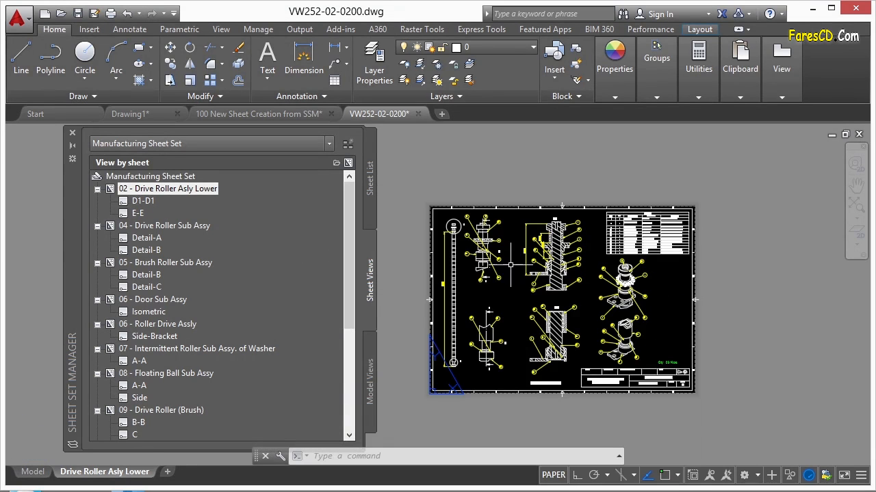
pyautogui.write('VIEW')
pyautogui.press('Return')
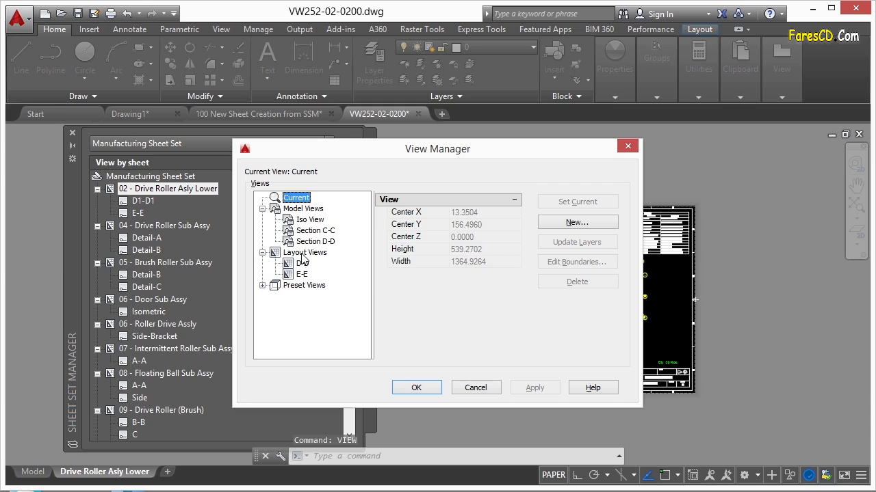
pyautogui.click(303, 264)
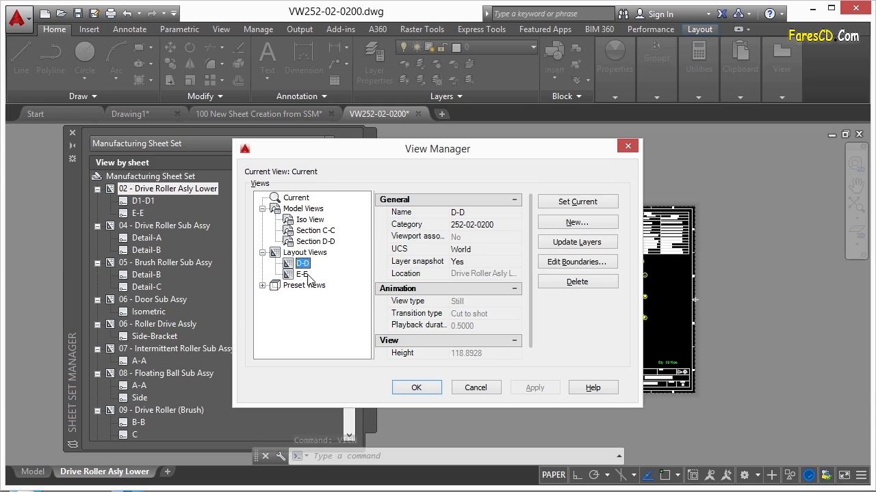
pyautogui.click(303, 274)
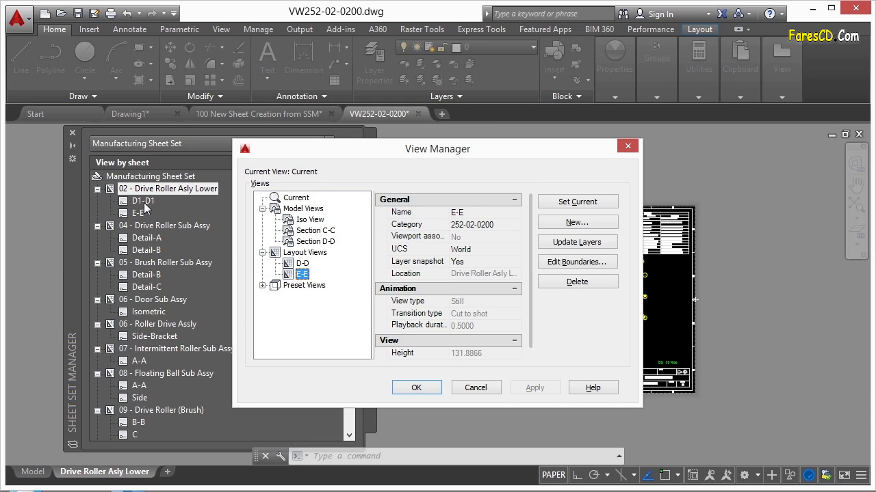
# Step: Create a new layout view with its boundary window around the upper isometric roller assembly on the sheet
pyautogui.click(577, 223)
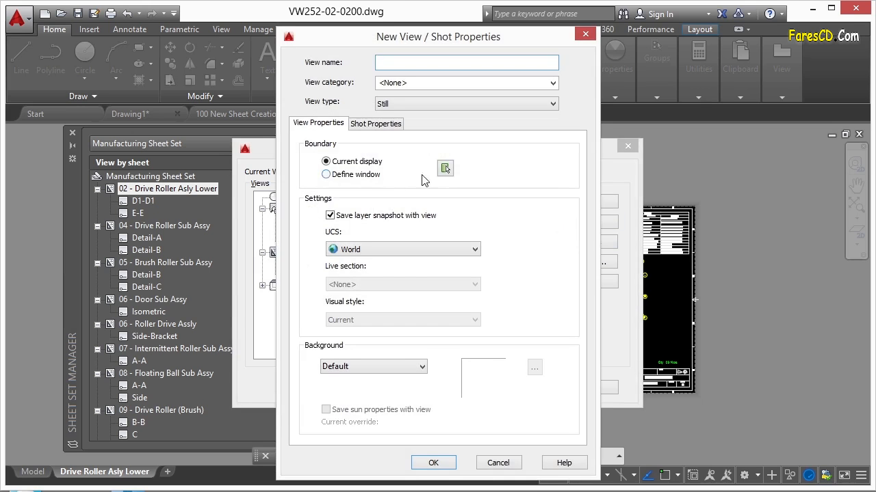
pyautogui.click(445, 169)
pyautogui.scroll(5, 472, 254)
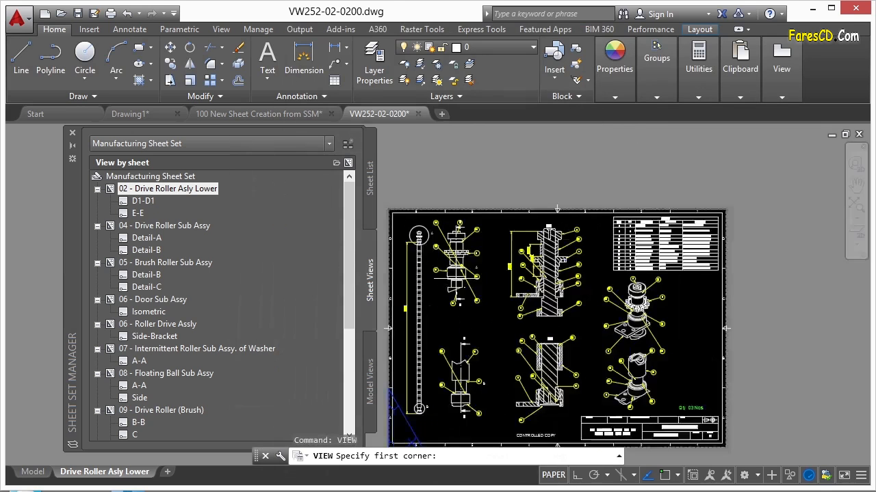
pyautogui.scroll(-2, 499, 304)
pyautogui.scroll(4, 649, 339)
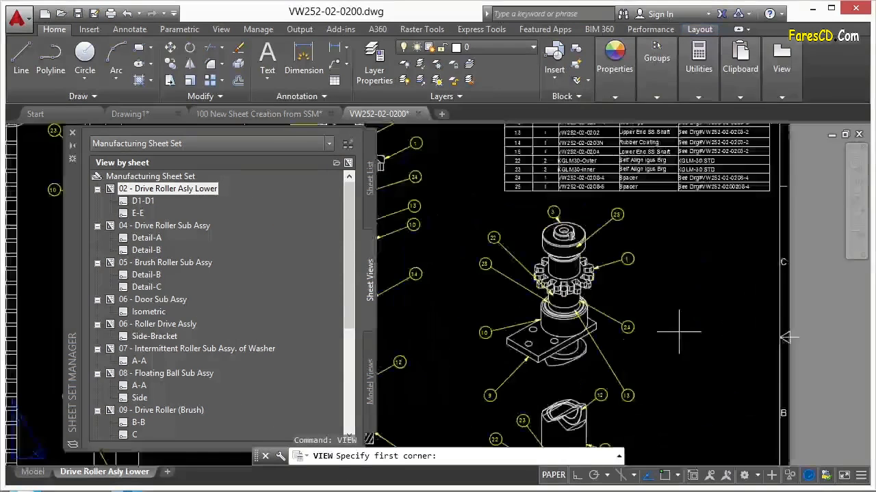
pyautogui.click(453, 193)
pyautogui.click(671, 414)
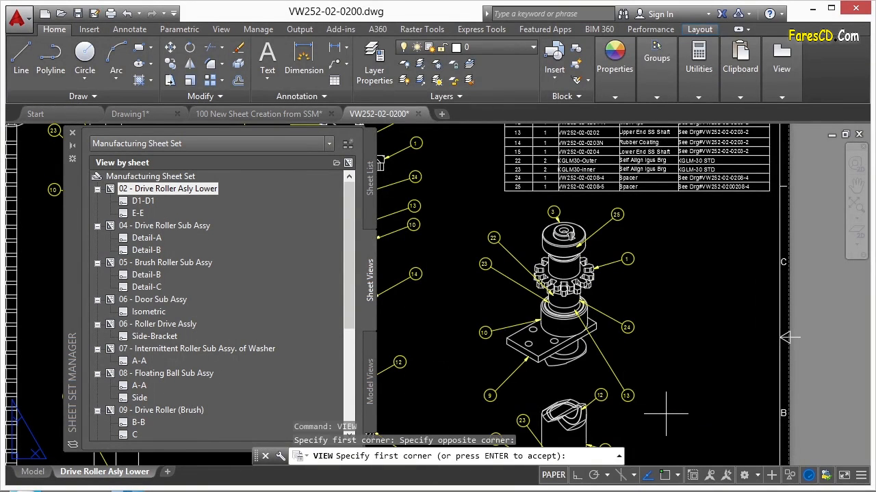
pyautogui.press('Return')
# Step: Name the new view ISO and save it to the sheet's layout views
pyautogui.click(433, 63)
pyautogui.write('ISO')
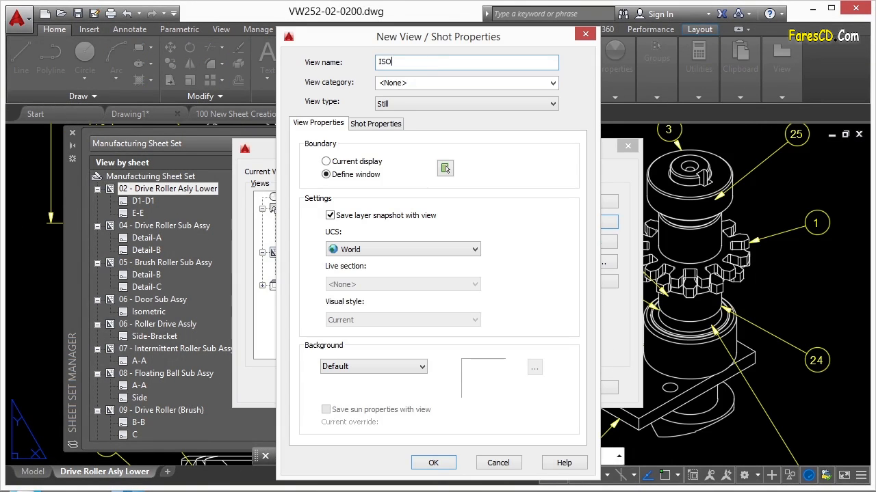
pyautogui.click(433, 464)
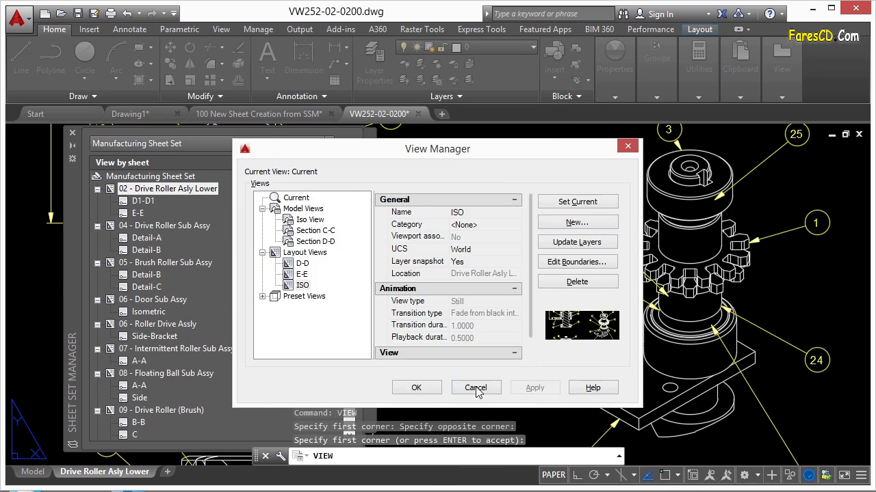
pyautogui.click(420, 386)
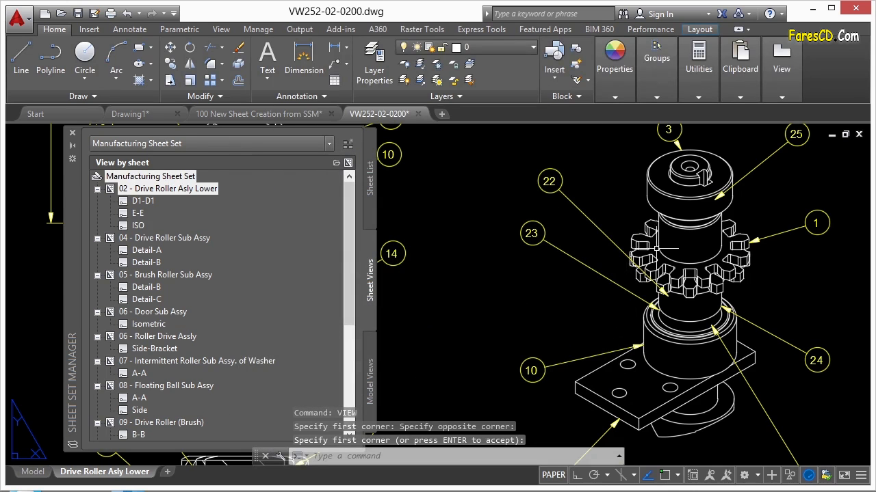
# Step: Display the ISO and E-E sheet views of sheet 02 - Drive Roller Asly Lower, ending on ISO
pyautogui.click(138, 226)
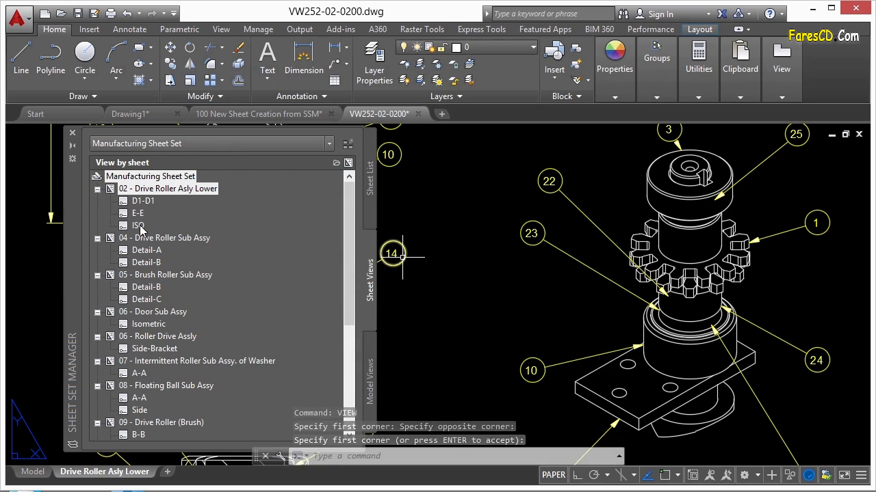
pyautogui.doubleClick(140, 227)
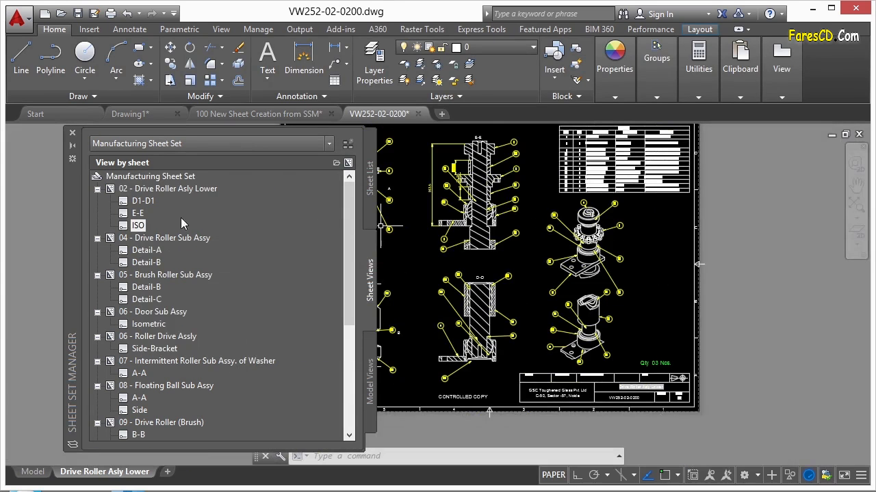
pyautogui.doubleClick(138, 214)
pyautogui.doubleClick(135, 227)
pyautogui.rightClick(136, 228)
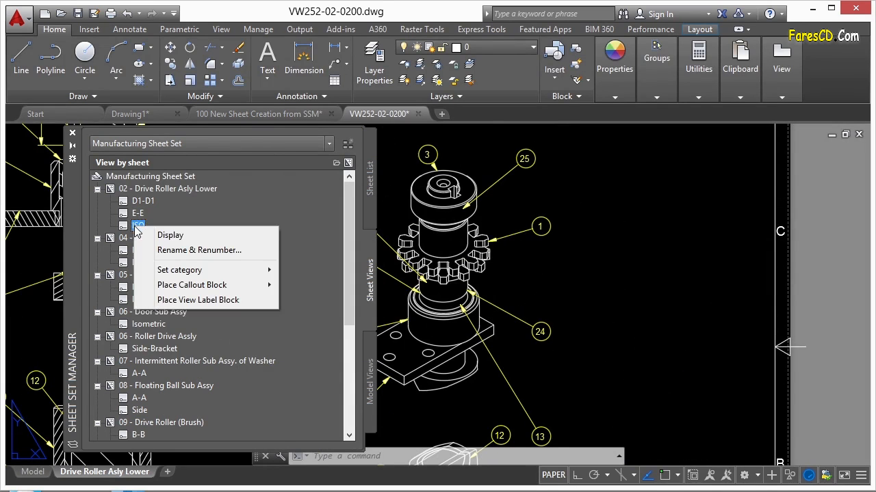
pyautogui.click(156, 235)
# Step: Place the view label block for the ISO sheet view between the two isometric assemblies
pyautogui.rightClick(144, 227)
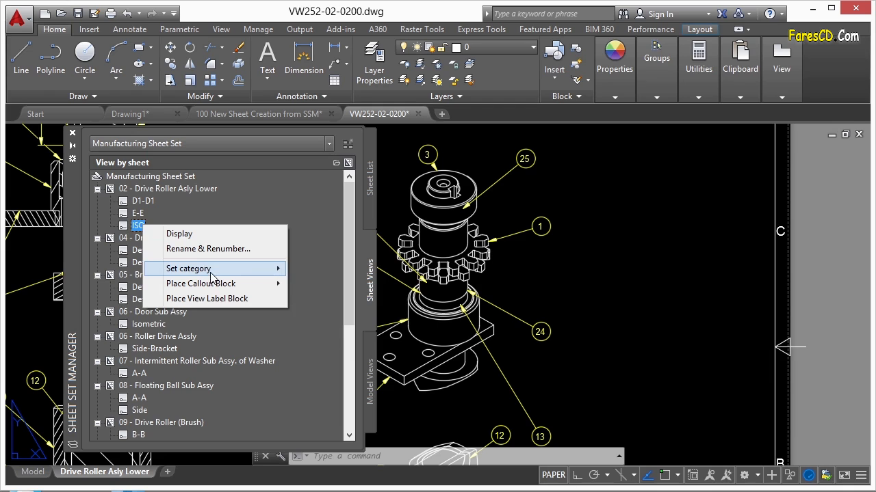
pyautogui.moveTo(213, 283)
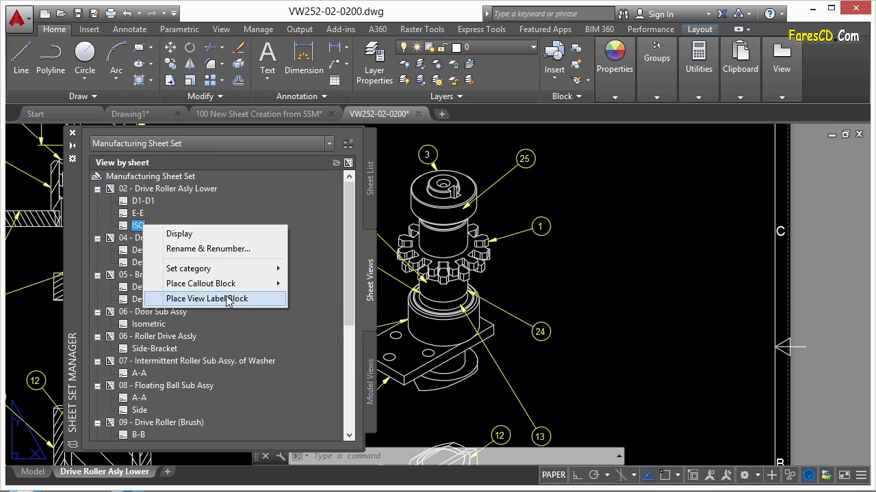
pyautogui.click(225, 298)
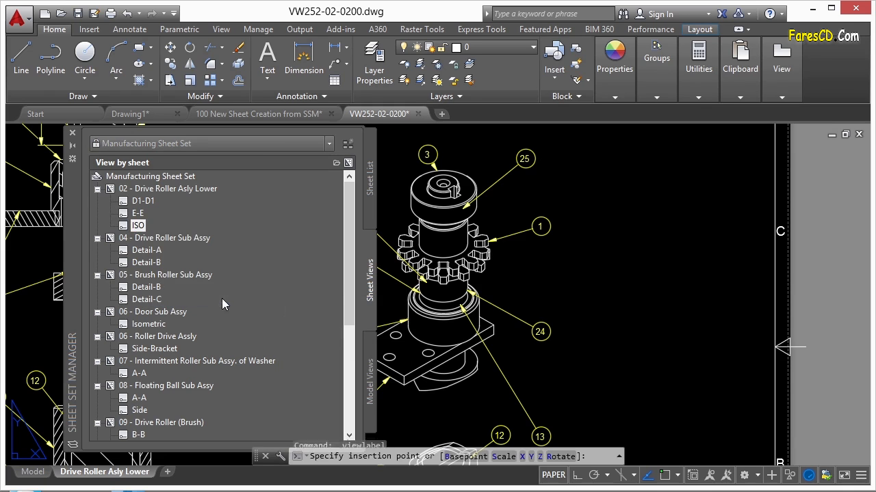
pyautogui.scroll(-3, 466, 237)
pyautogui.scroll(3, 520, 294)
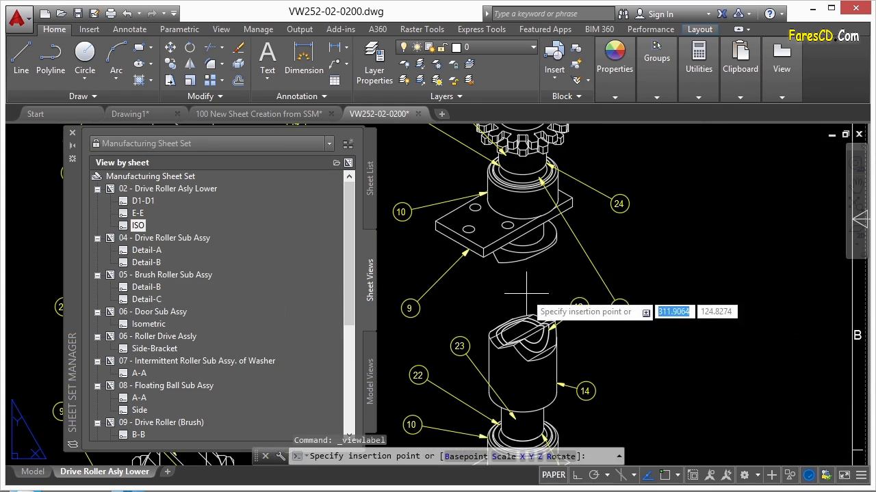
pyautogui.click(488, 291)
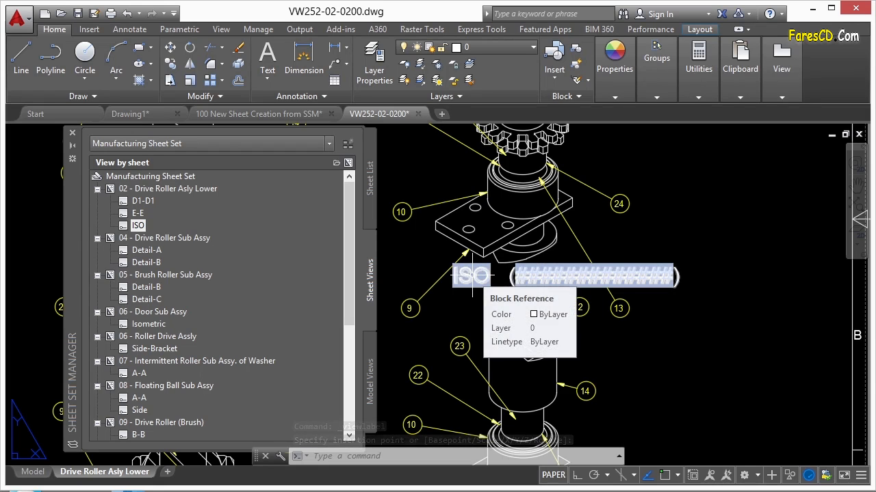
# Step: Inspect the Viewport Scale attribute of the ISO view label block and leave it unedited
pyautogui.doubleClick(571, 274)
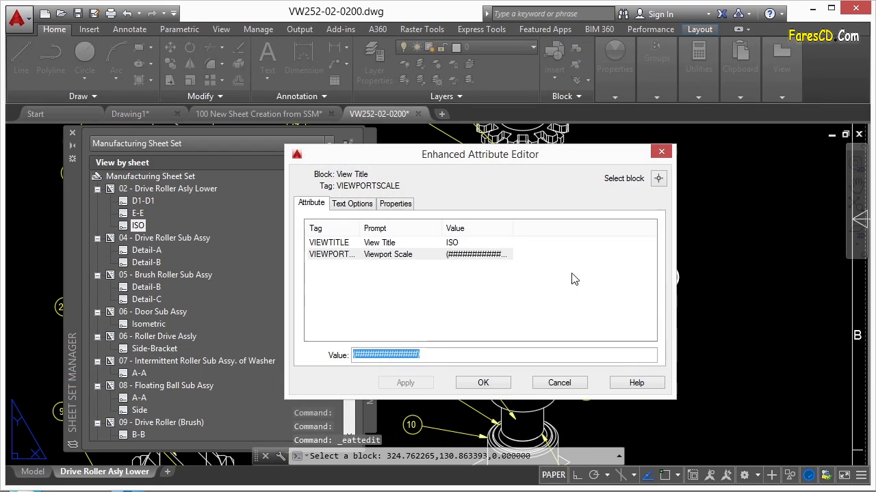
pyautogui.click(464, 256)
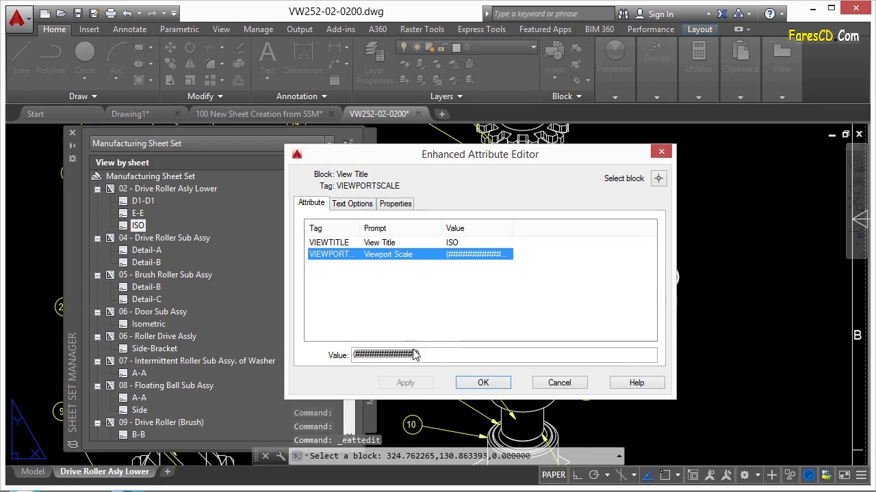
pyautogui.click(559, 383)
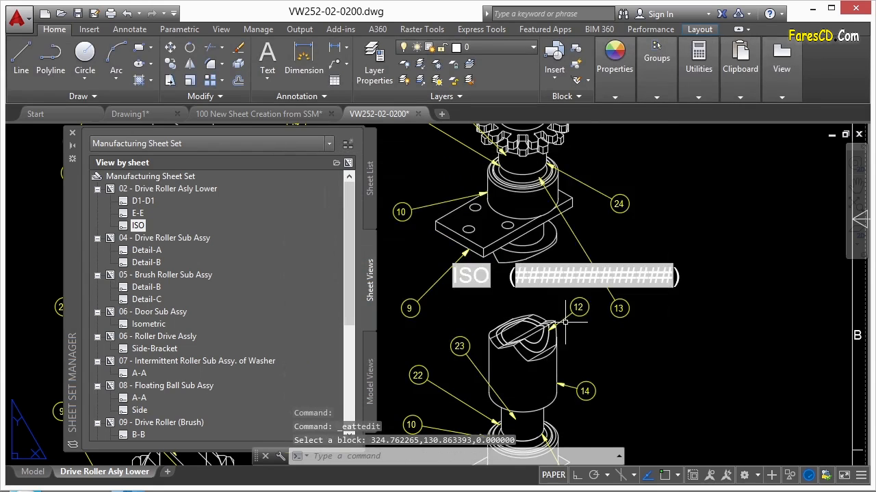
pyautogui.scroll(-3, 535, 294)
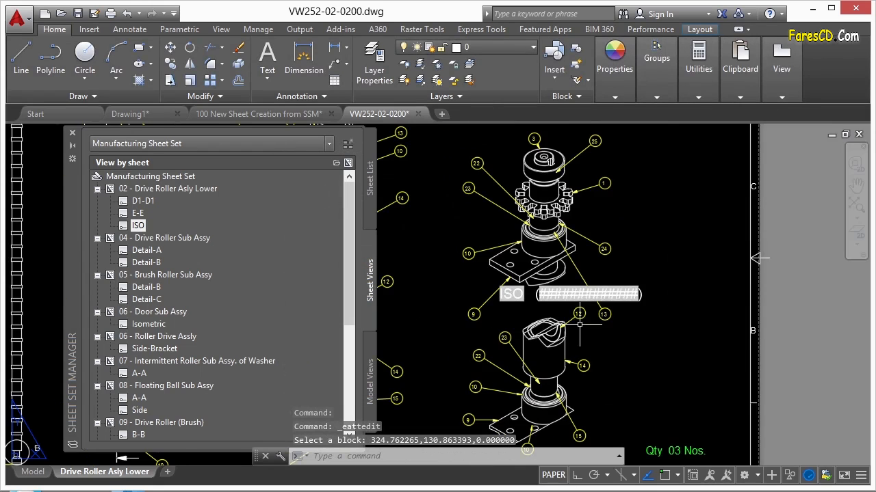
# Step: Review the label block and callout block settings in the Manufacturing Sheet Set properties
pyautogui.rightClick(177, 176)
pyautogui.click(208, 182)
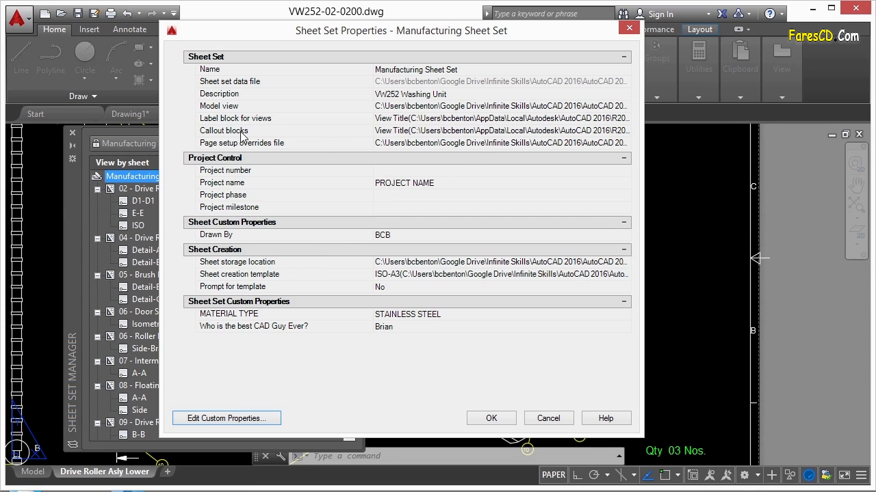
pyautogui.click(628, 29)
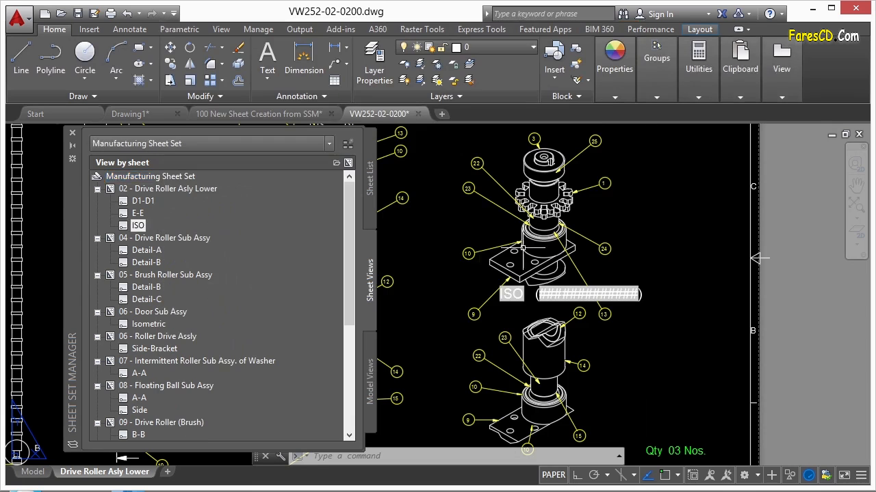
# Step: Examine the drawings listed under the resource location in the model views, and collapse the list
pyautogui.click(370, 378)
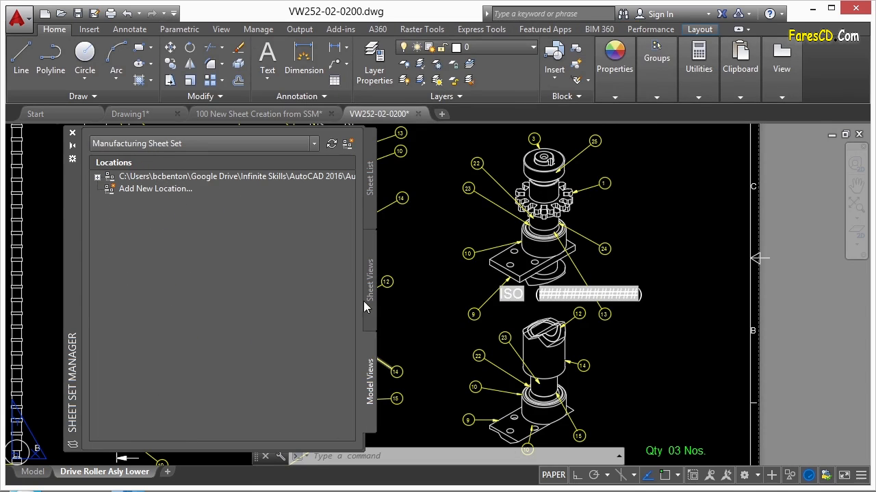
pyautogui.click(270, 178)
pyautogui.doubleClick(271, 177)
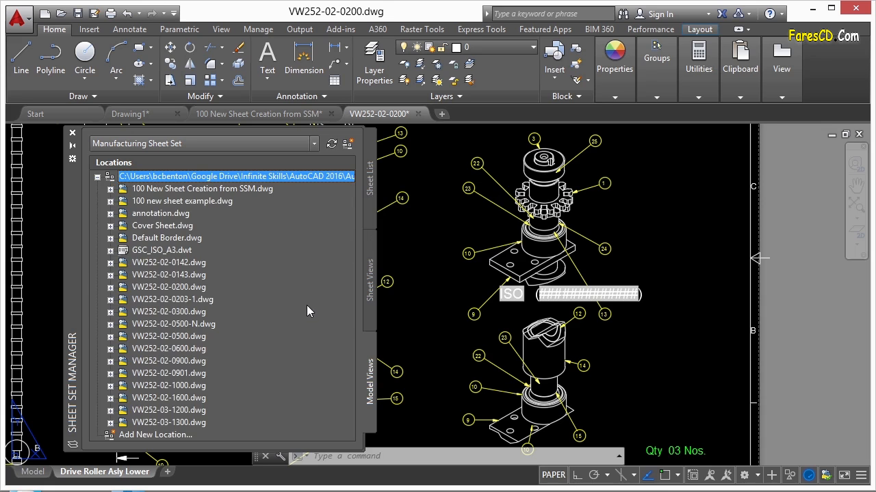
pyautogui.doubleClick(148, 177)
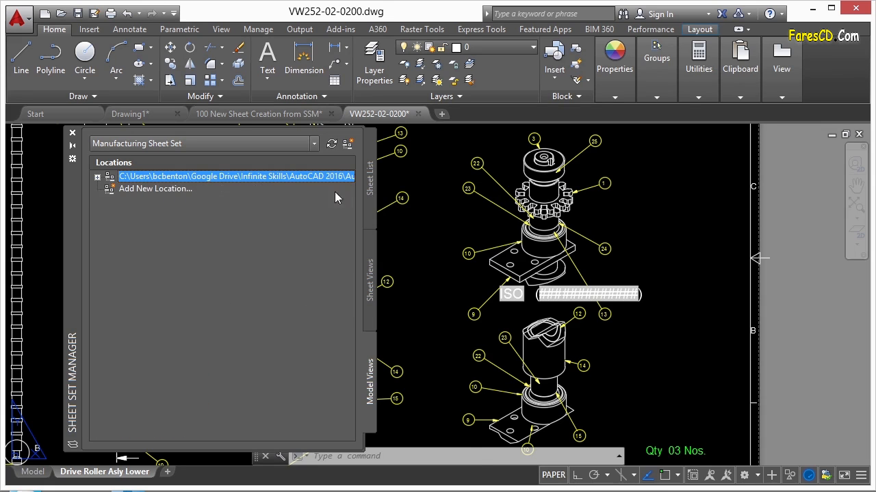
# Step: Review the sheet list and the sheet views, and return to the resource location in the model views
pyautogui.click(371, 198)
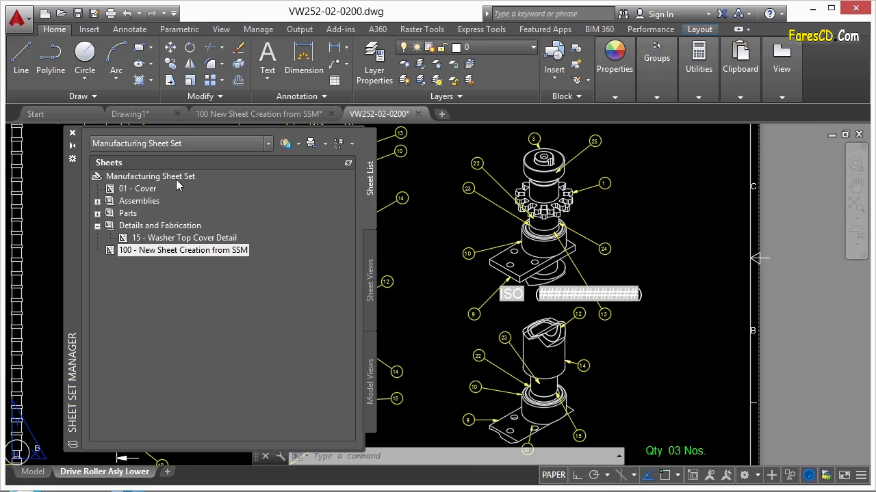
pyautogui.click(364, 291)
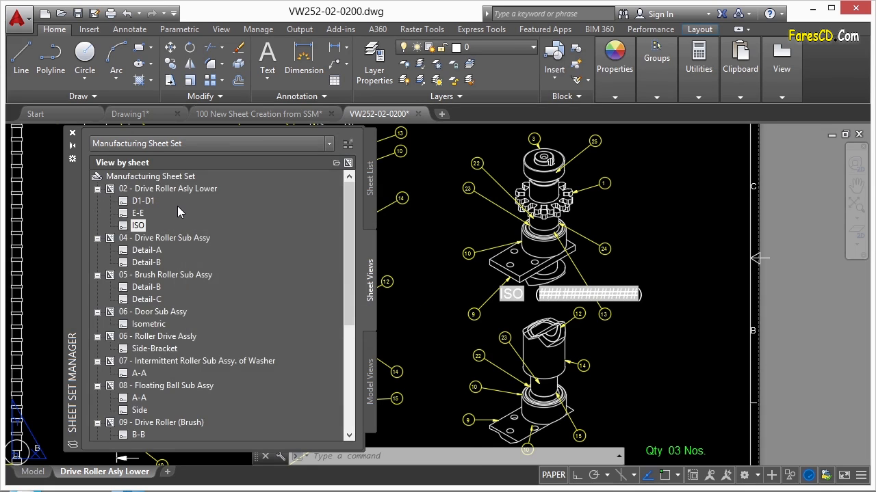
pyautogui.click(374, 384)
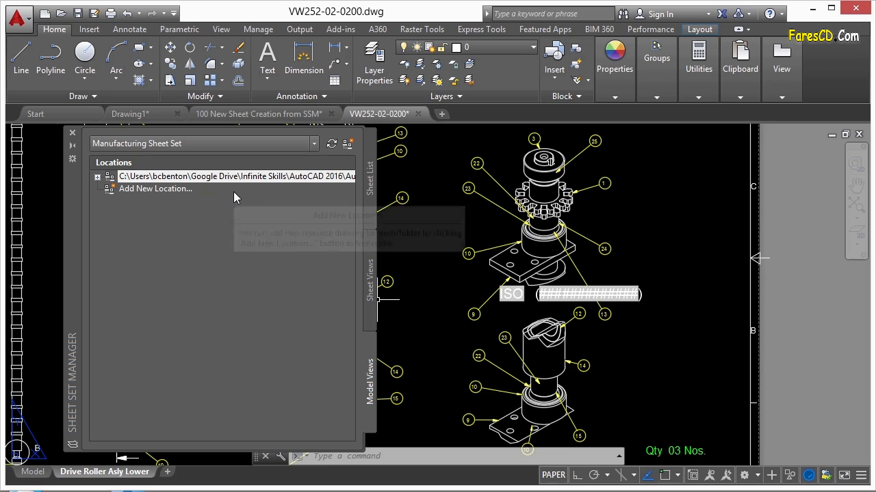
pyautogui.click(265, 176)
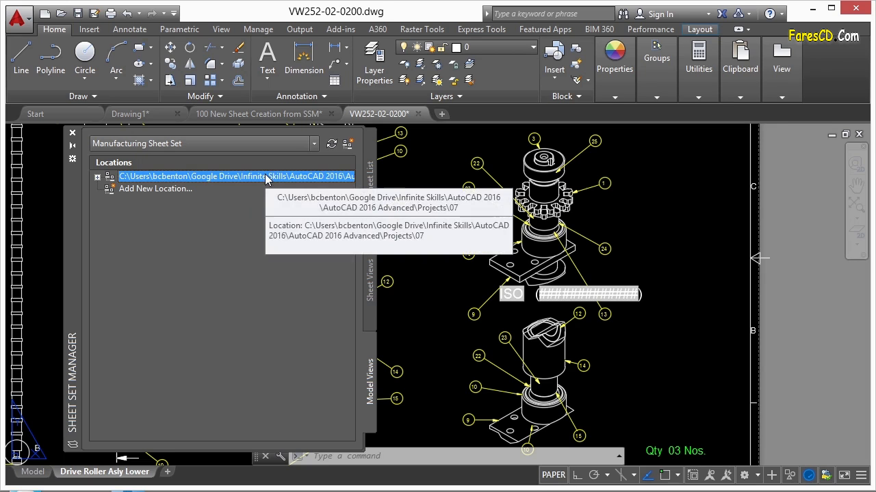
# Step: Open the folder browser for adding a new resource location and cancel it without choosing a folder
pyautogui.click(151, 190)
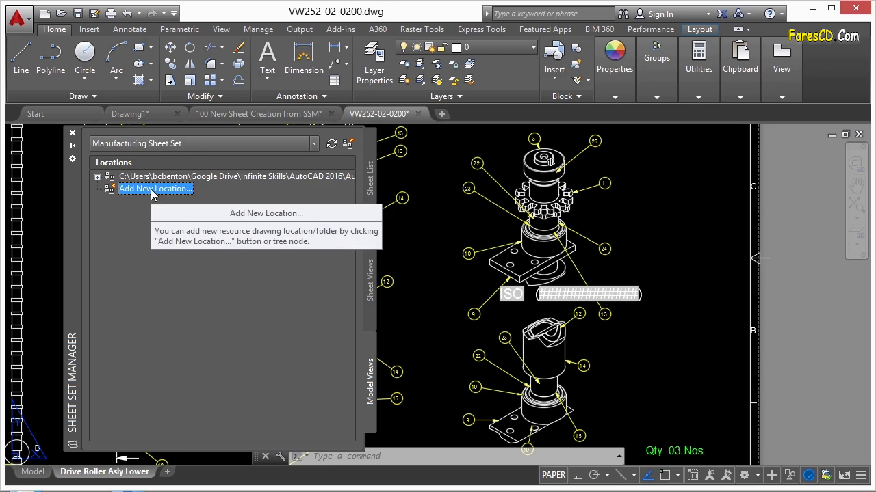
pyautogui.doubleClick(151, 190)
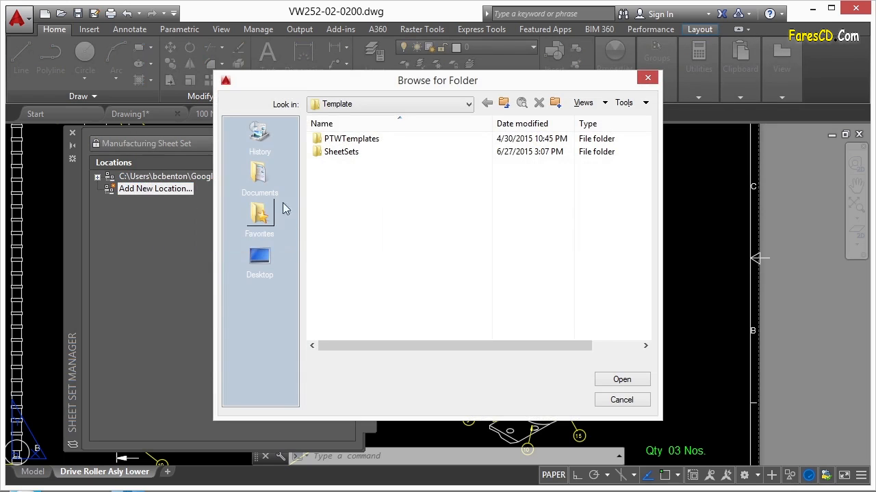
pyautogui.click(623, 402)
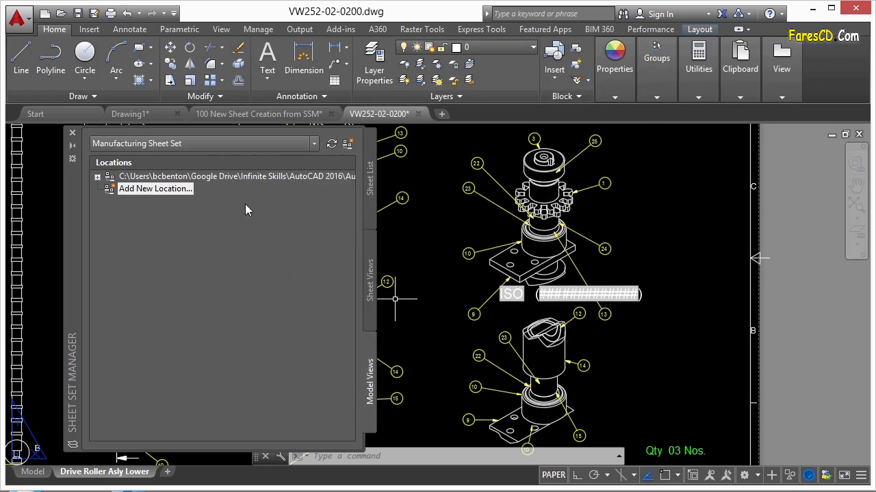
# Step: Expand the resource location, check its first drawings for model views, and open the template GSC_ISO_A3.dwt
pyautogui.doubleClick(254, 176)
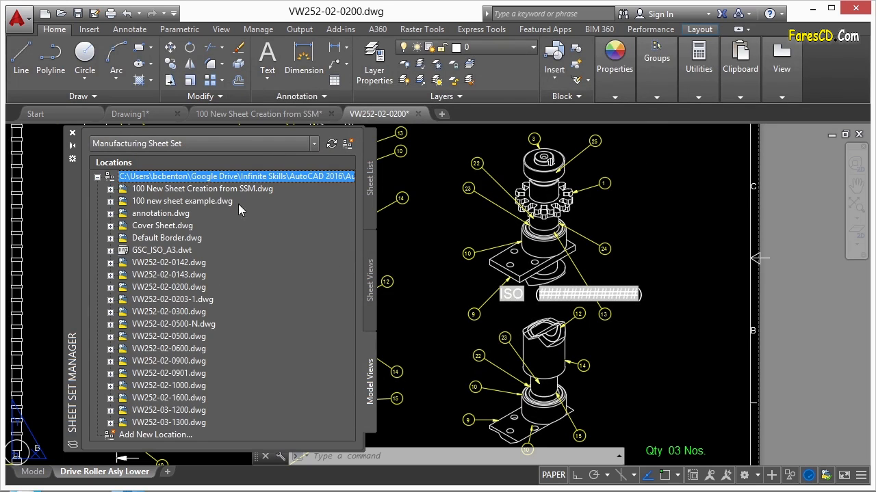
pyautogui.click(112, 189)
pyautogui.click(111, 201)
pyautogui.click(110, 213)
pyautogui.click(111, 226)
pyautogui.click(111, 251)
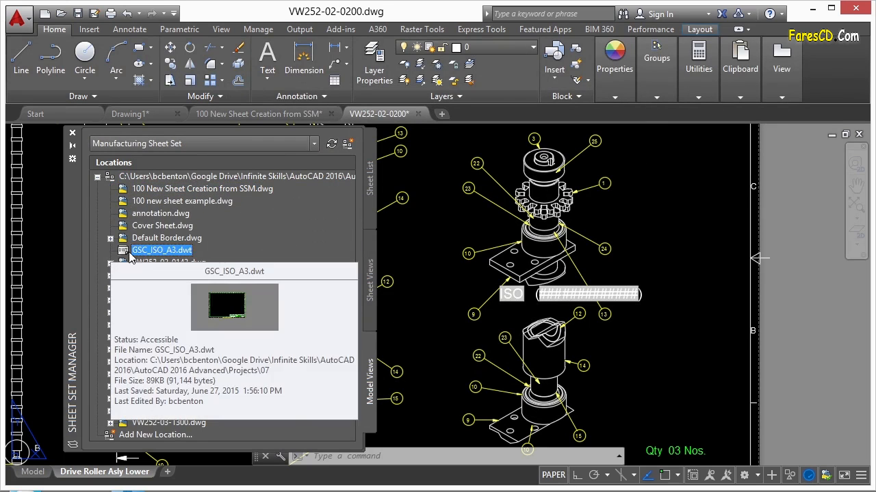
pyautogui.doubleClick(130, 252)
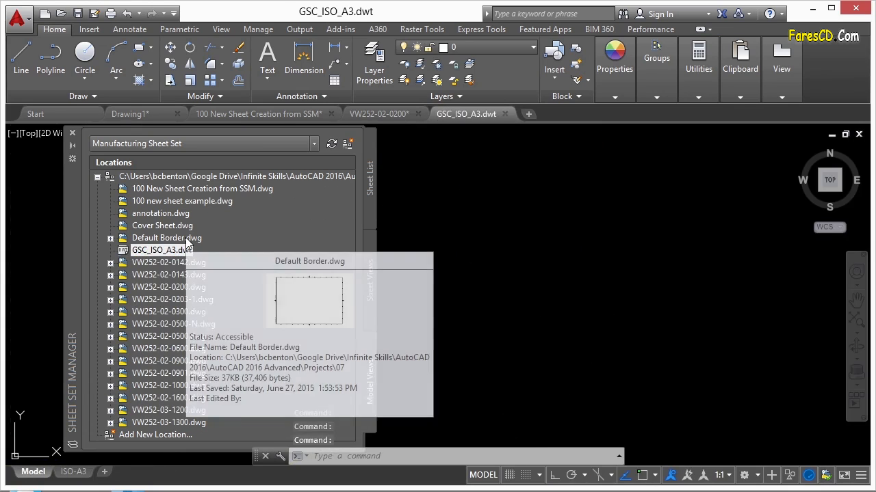
# Step: Open Default Border.dwg from the resource location, view its Drive Roller Asly Lower layout, and collapse the location
pyautogui.doubleClick(184, 239)
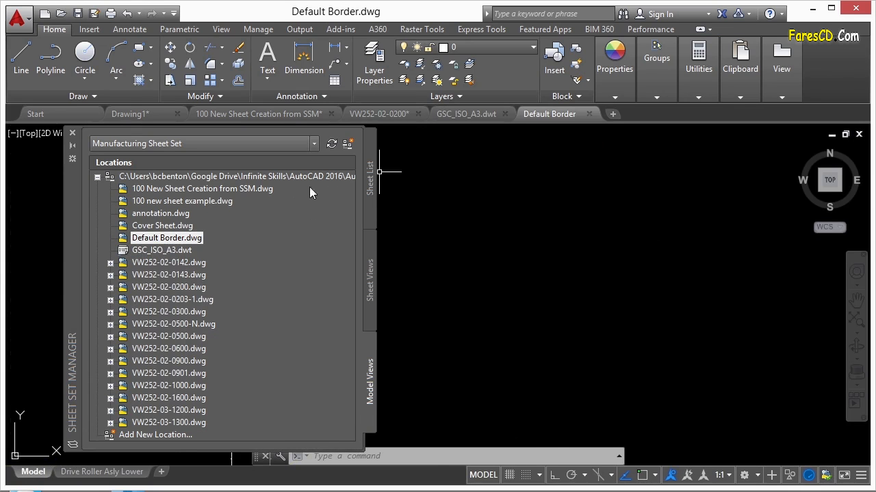
pyautogui.click(102, 471)
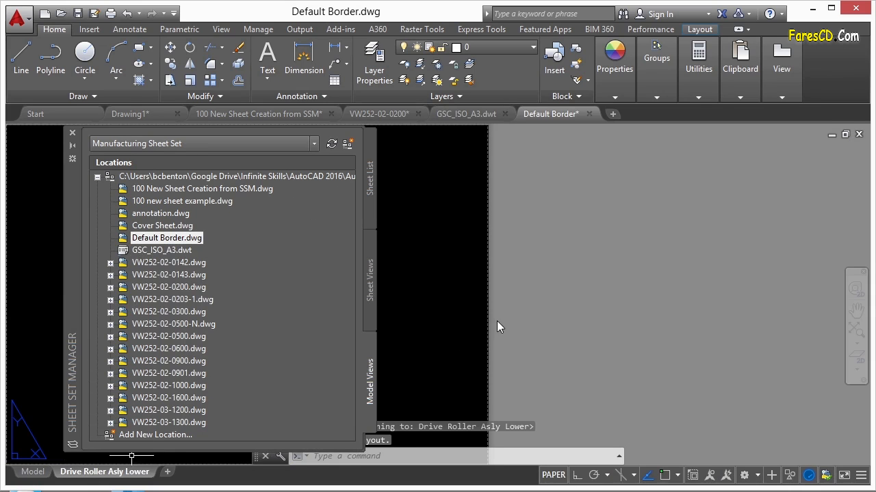
pyautogui.click(97, 176)
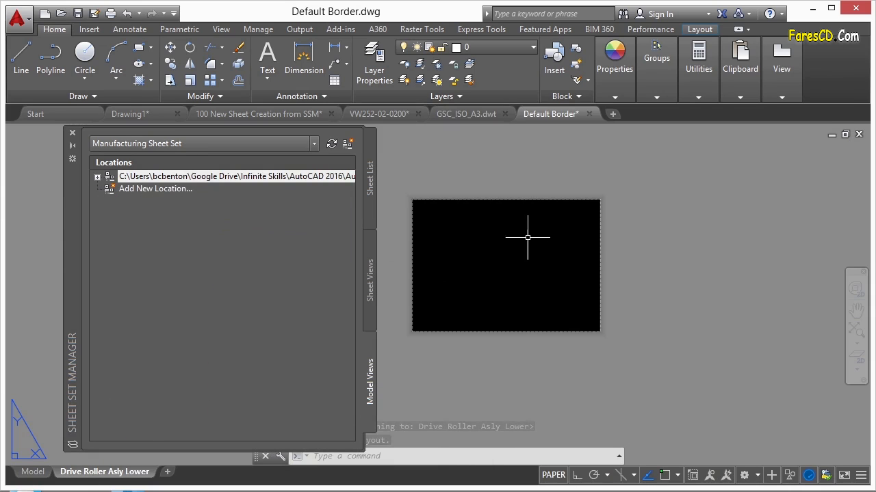
# Step: Close Default Border.dwg without saving and return to the sheet list of the Manufacturing Sheet Set
pyautogui.click(589, 113)
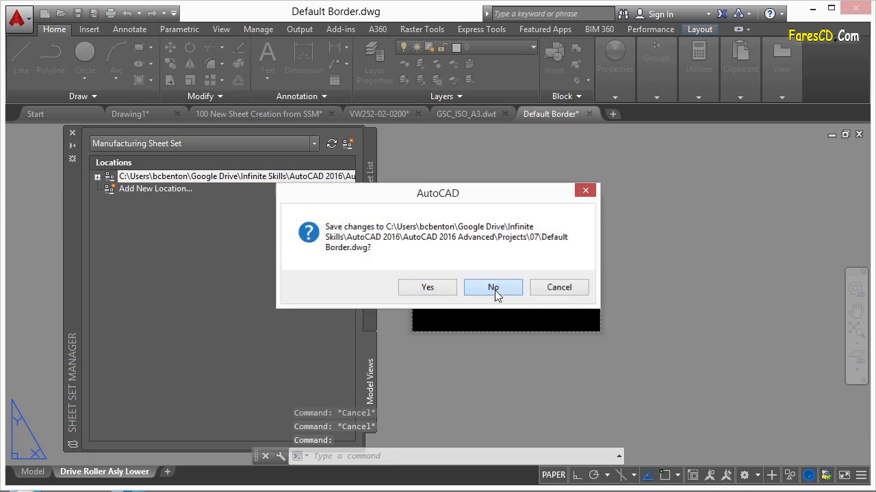
pyautogui.click(495, 290)
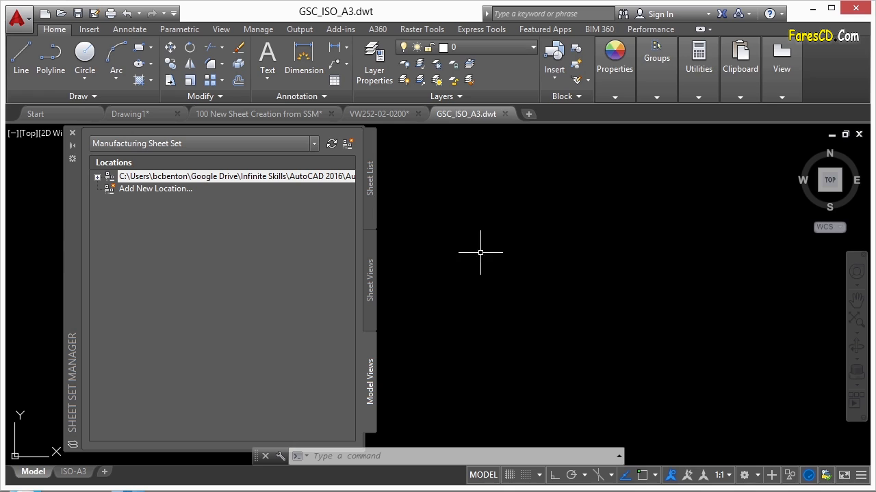
pyautogui.click(370, 189)
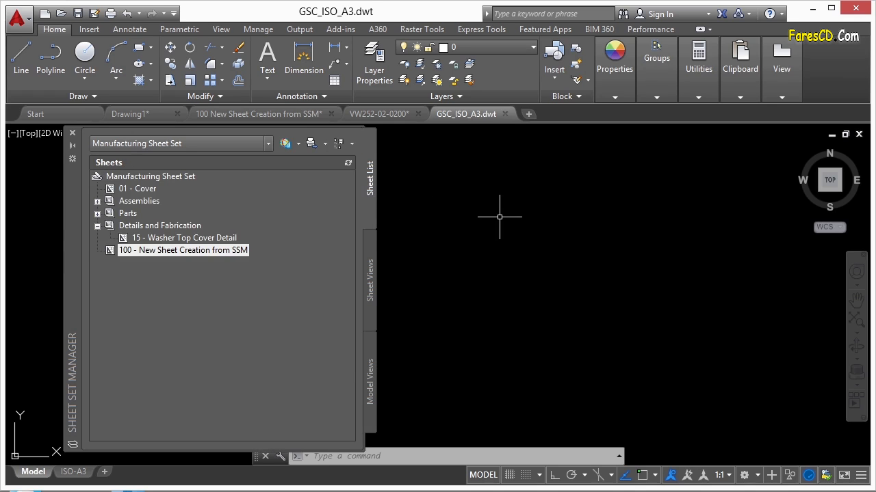